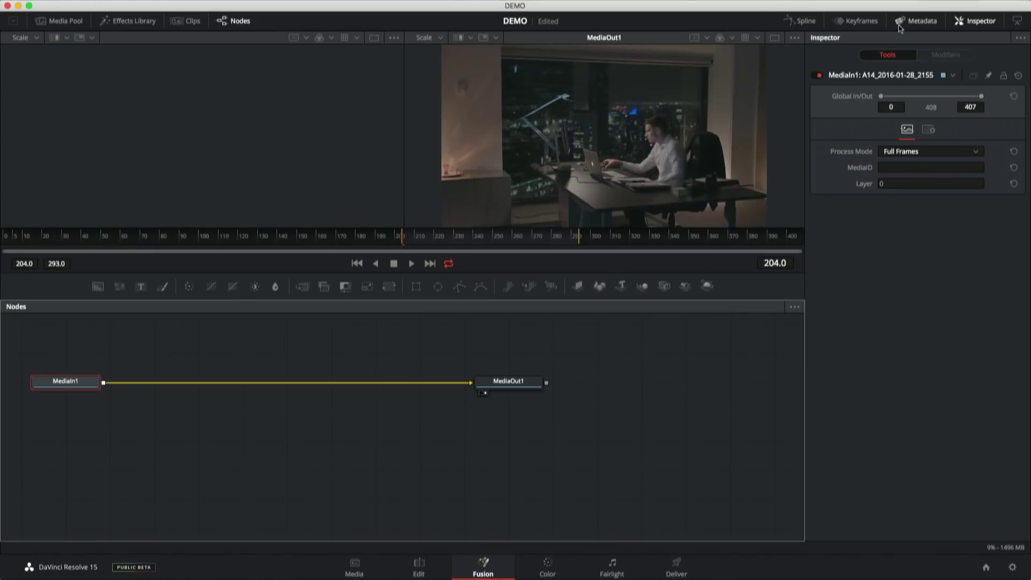
- Show the Fusion composite in one large viewer, then return to the Edit page's Demo Timeline
click(774, 37)
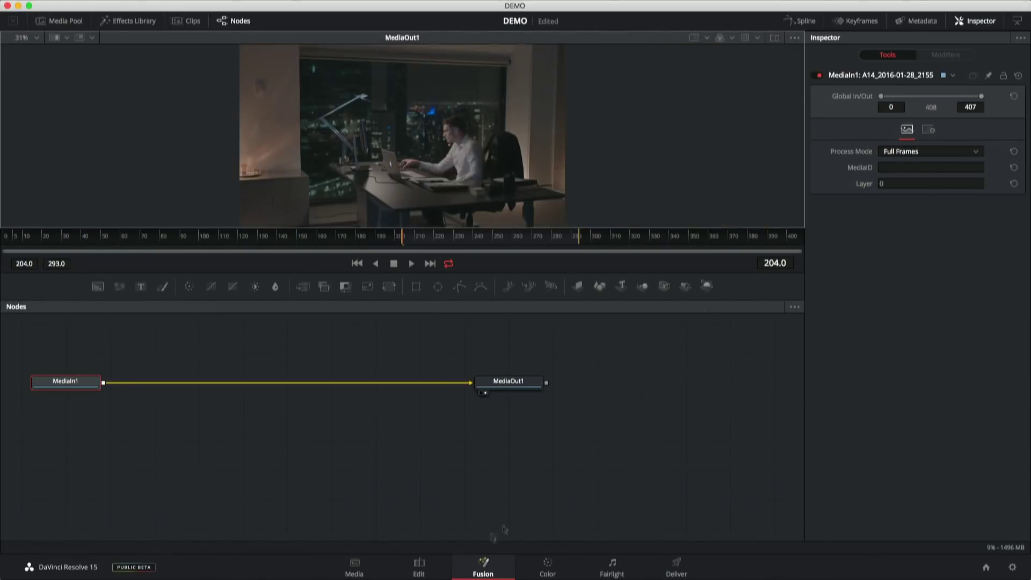
click(410, 569)
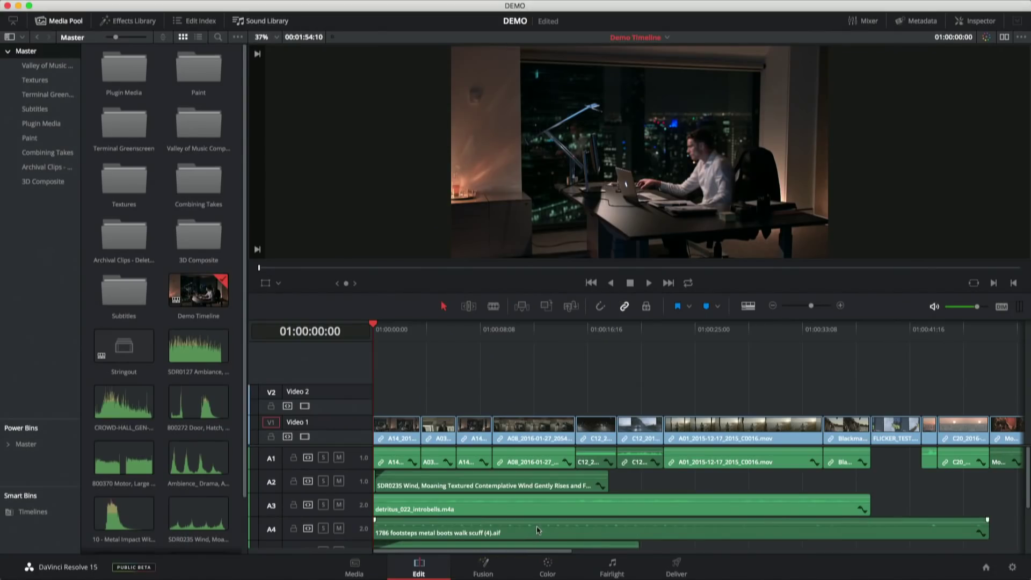
- Turn on stacked timeline tabs in Timeline View Options
click(749, 307)
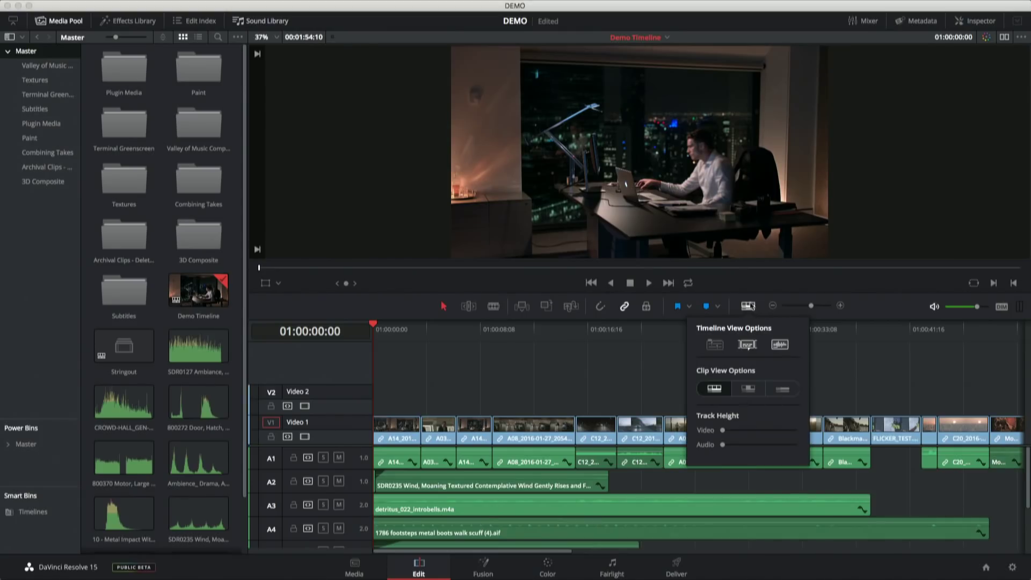
click(714, 347)
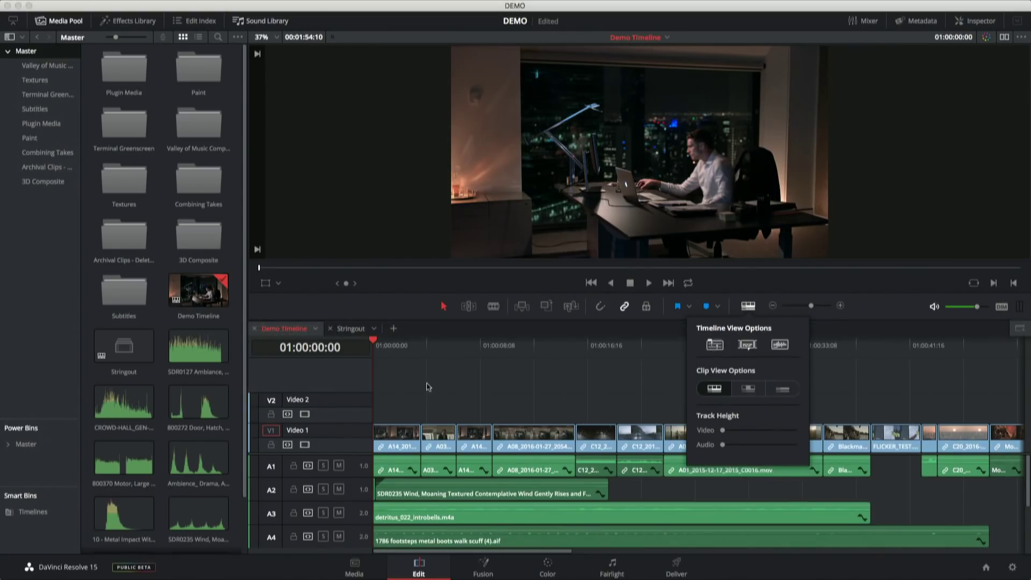
click(428, 386)
- Switch between the Demo Timeline and Stringout tabs, then reopen Stringout from the list and add a second stacked panel
click(350, 328)
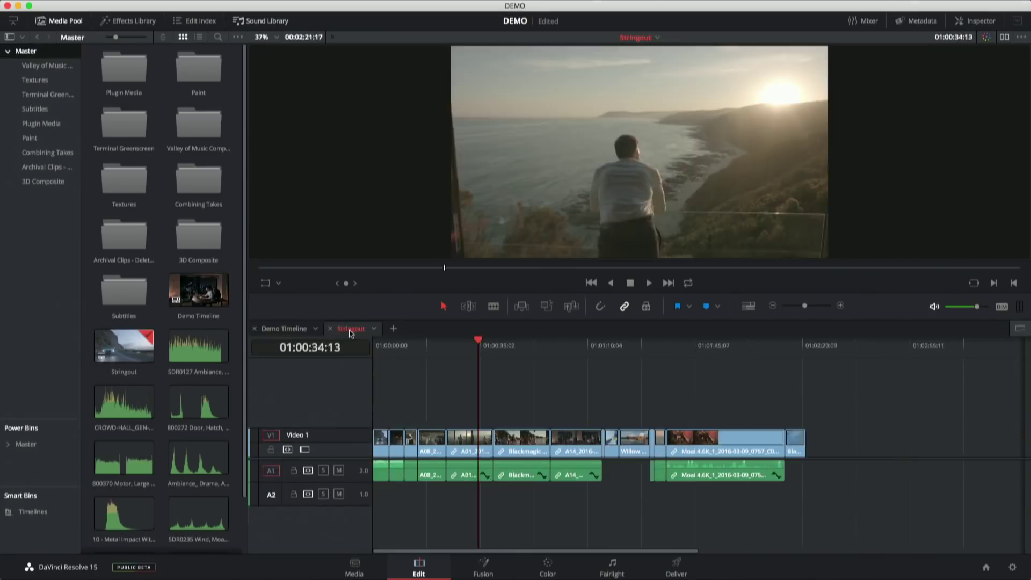
click(284, 329)
click(350, 329)
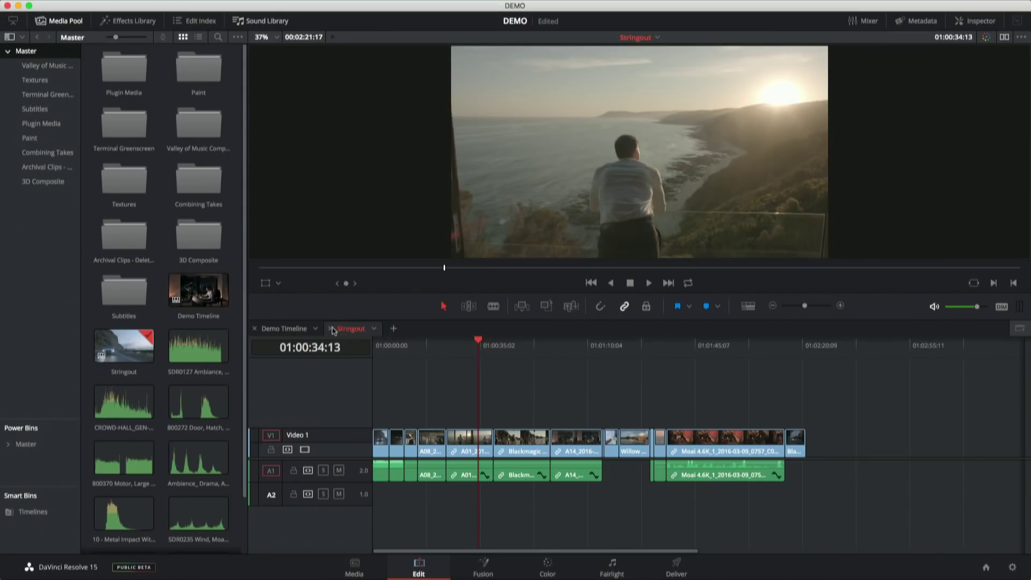
click(331, 329)
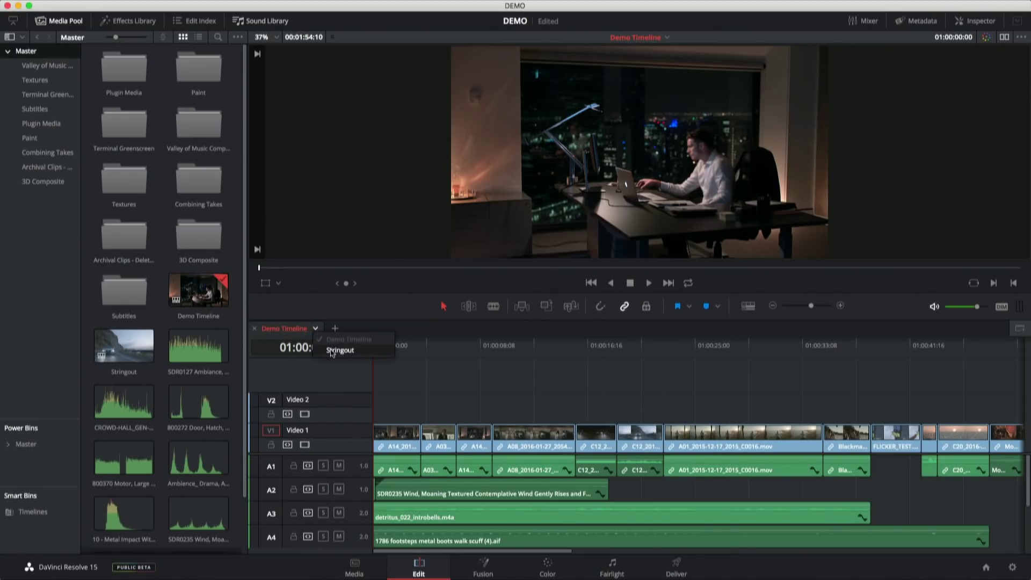
click(340, 350)
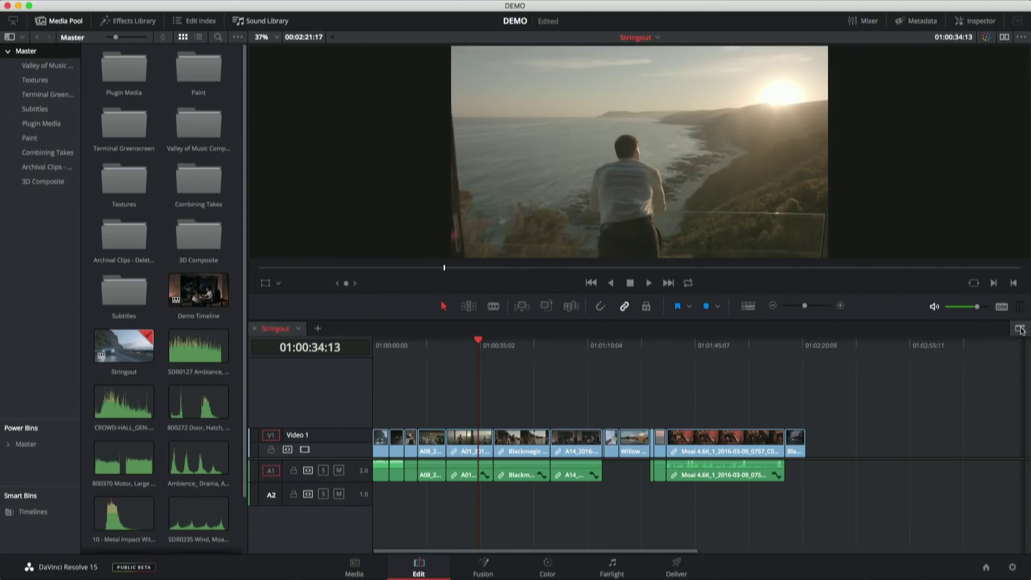
click(1019, 329)
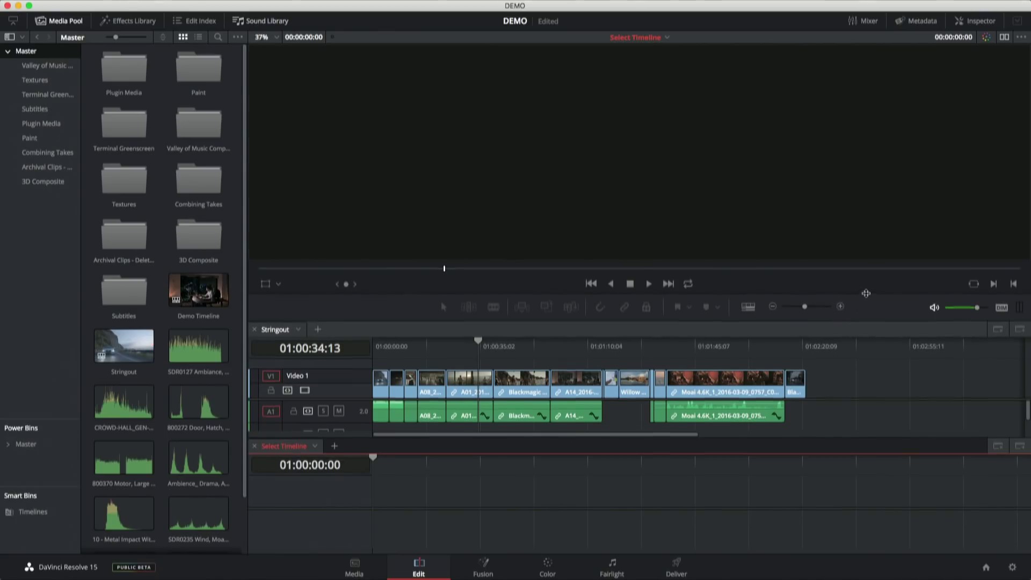
- Enlarge the timeline area, load Demo Timeline in the lower panel, and add three stacked panels
drag(866, 297, 874, 247)
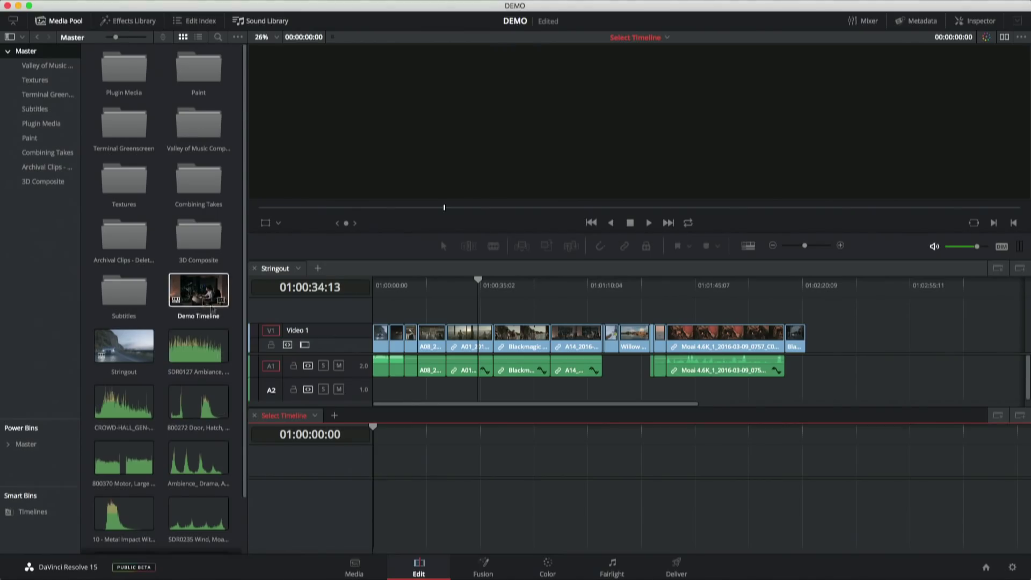
double_click(198, 293)
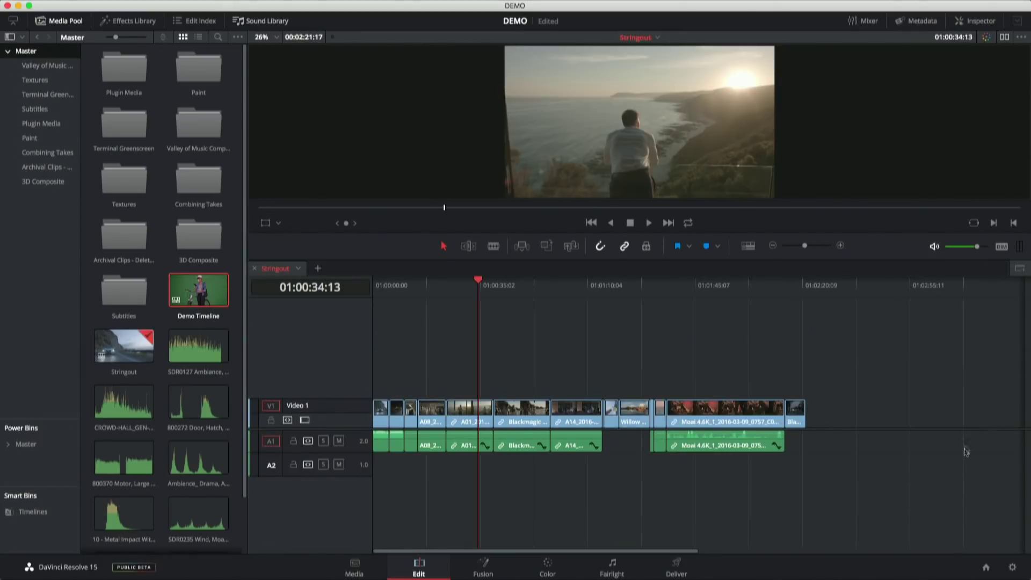
click(1021, 268)
click(1021, 268)
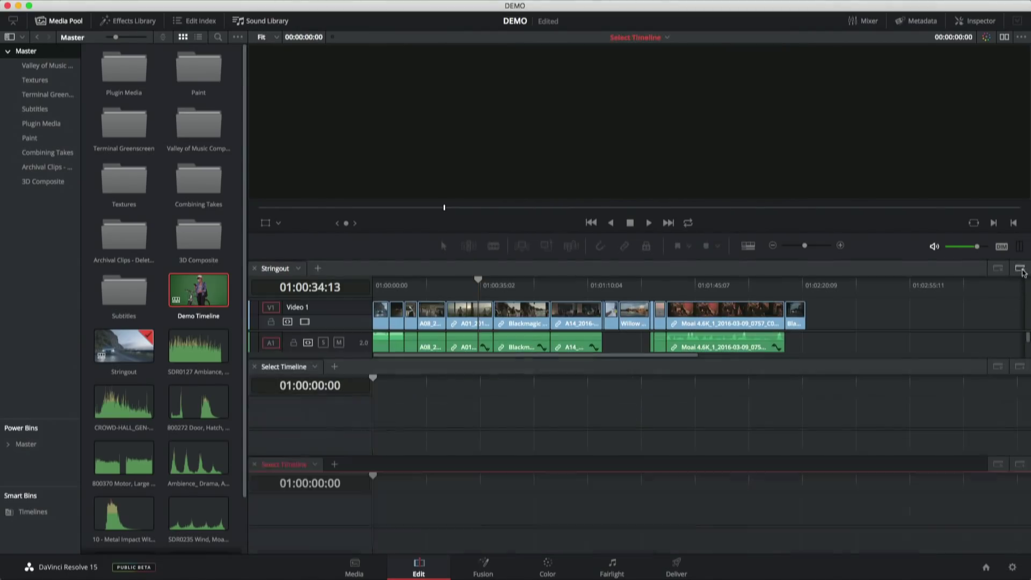
click(1020, 268)
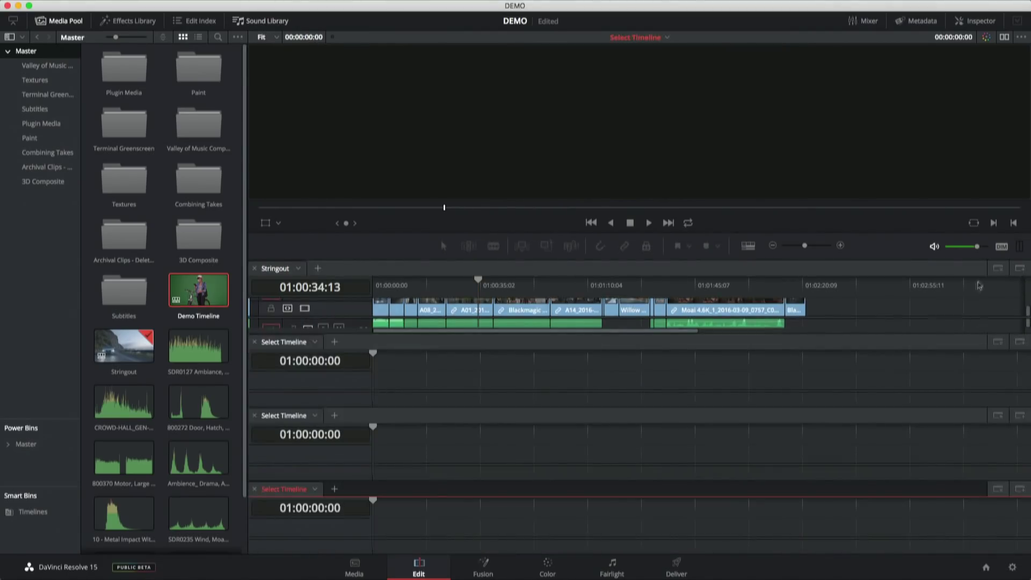
- Remove the three extra stacked panels and reload Demo Timeline in the remaining timeline
click(998, 268)
click(997, 269)
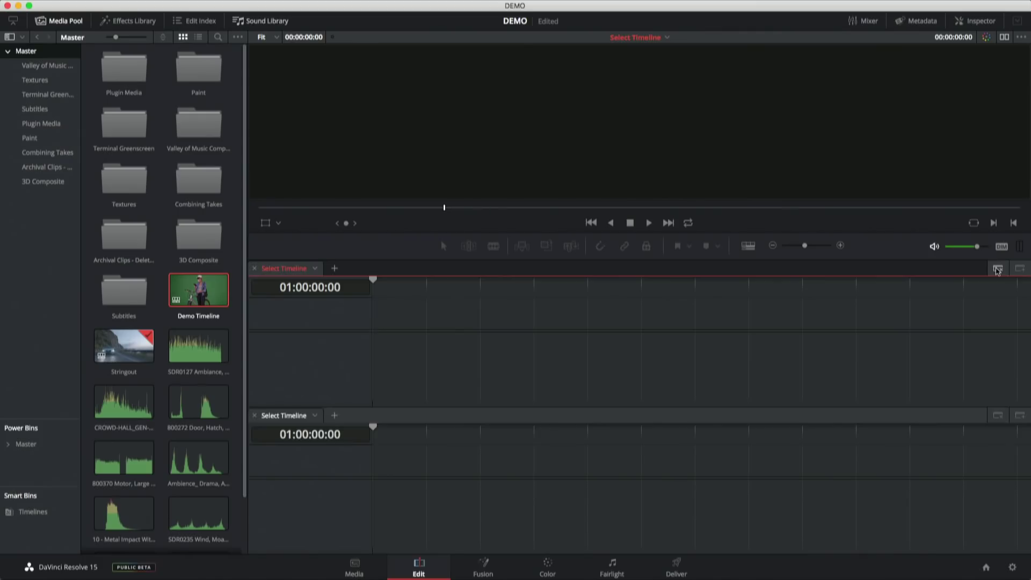
click(997, 268)
double_click(198, 290)
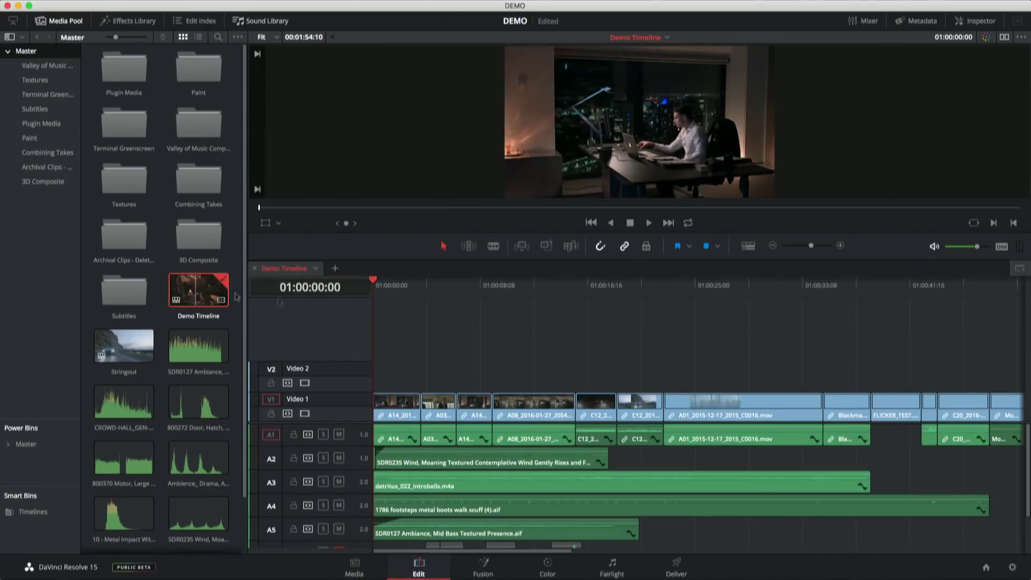
click(750, 247)
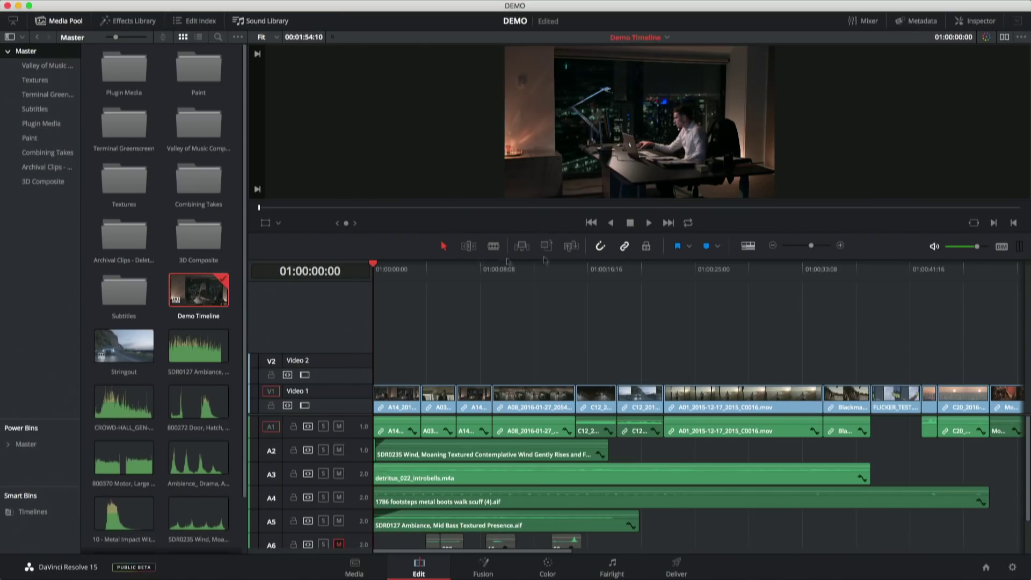
- Open the Subtitles bin to reveal the EN_HI_SCENE_5 subtitle clip
click(49, 111)
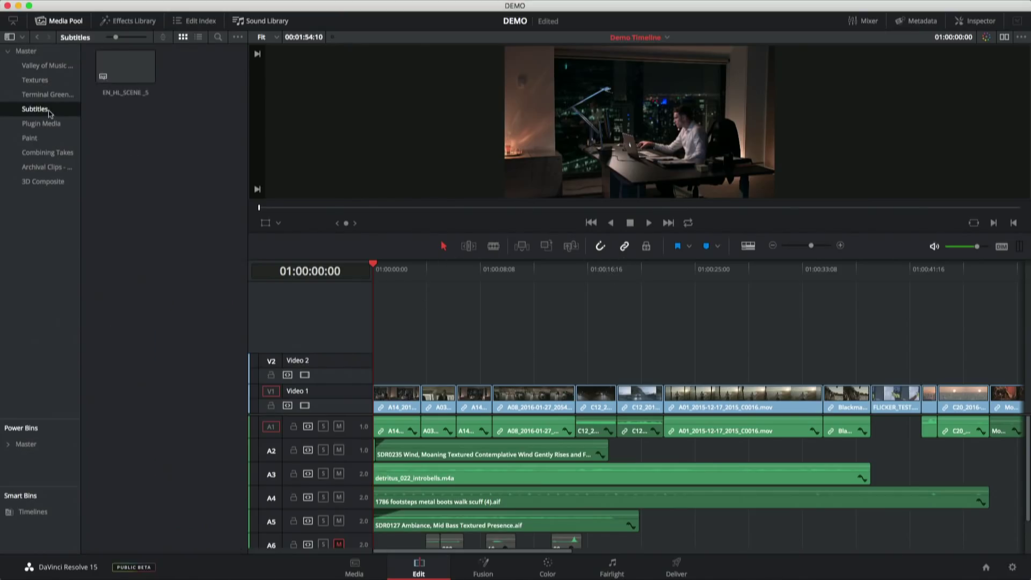
click(134, 73)
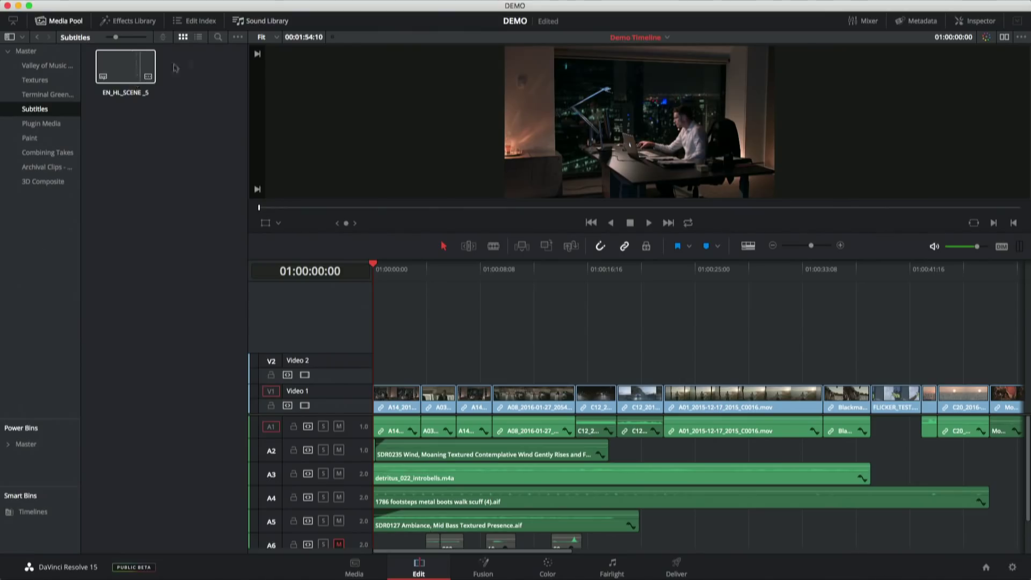
right_click(151, 156)
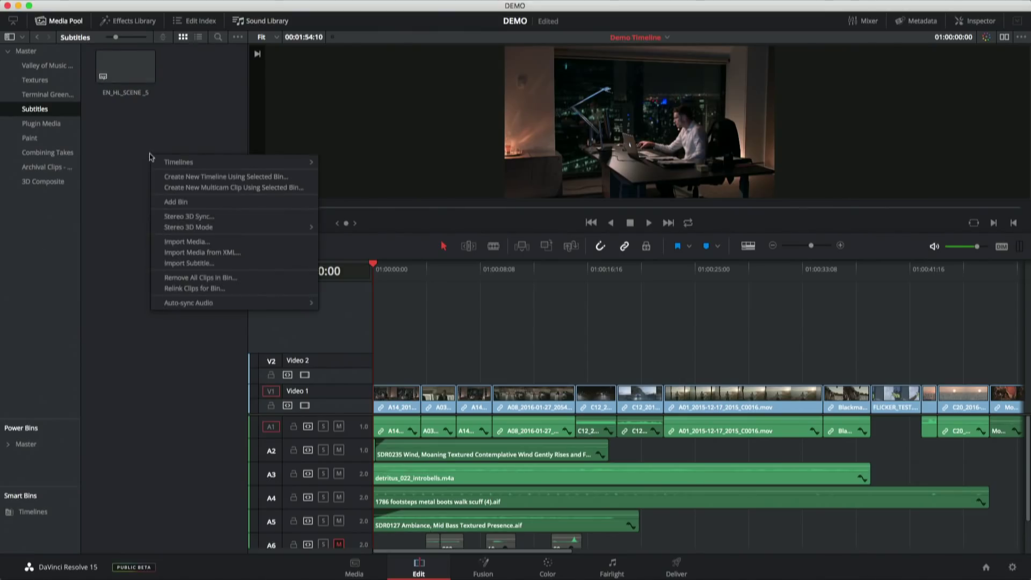
click(194, 263)
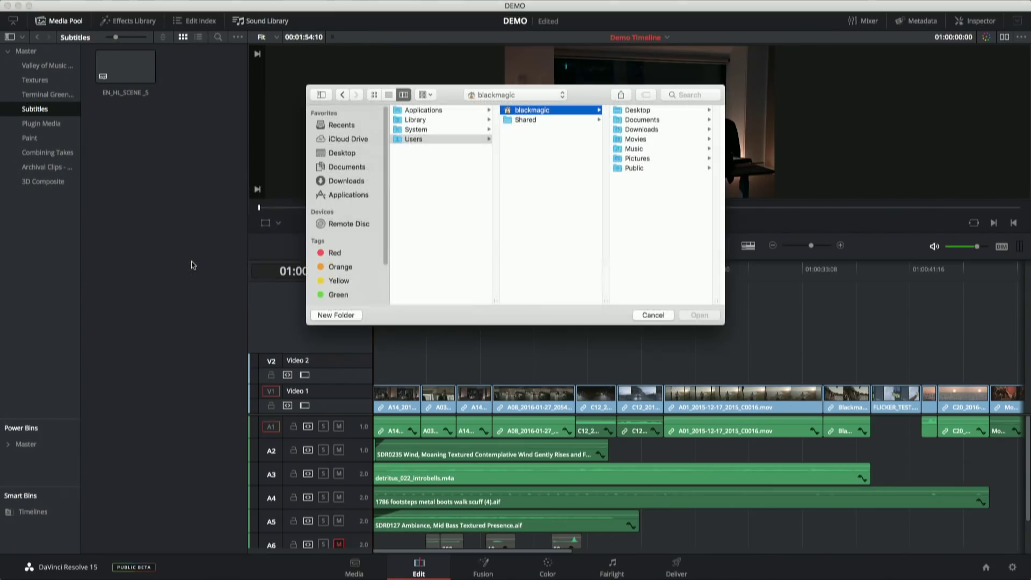
click(357, 168)
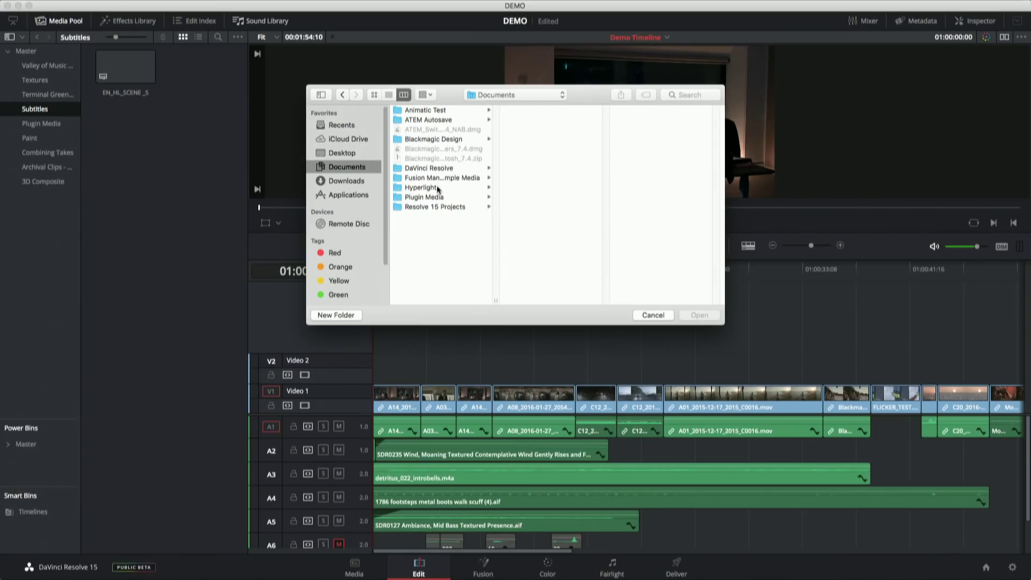
click(437, 187)
click(552, 120)
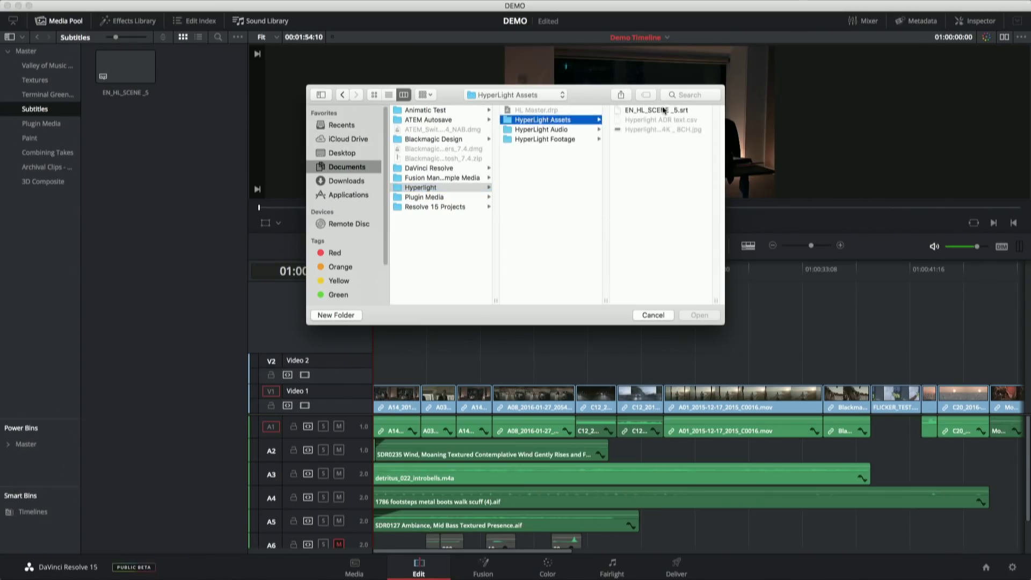
click(664, 110)
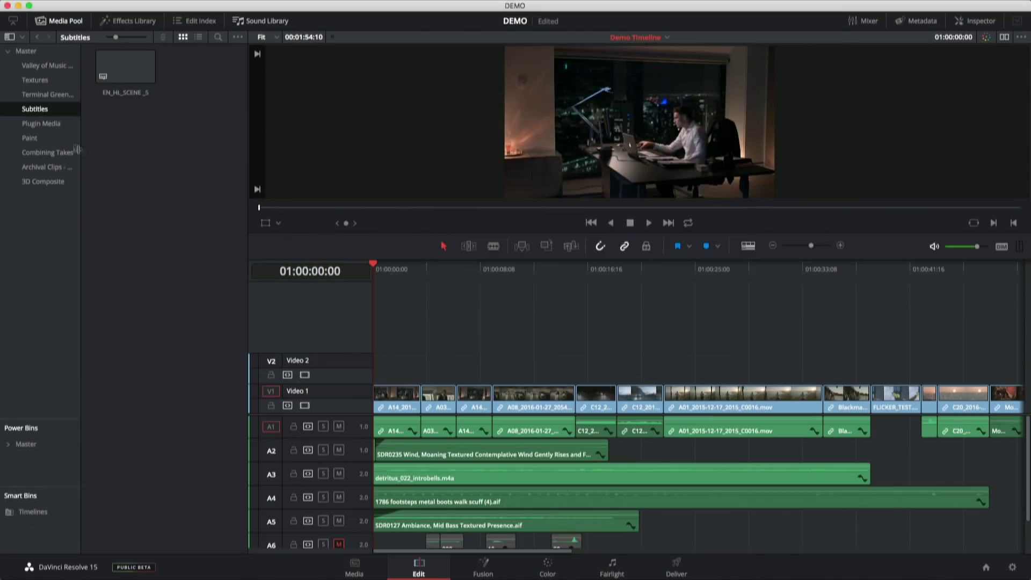
click(135, 67)
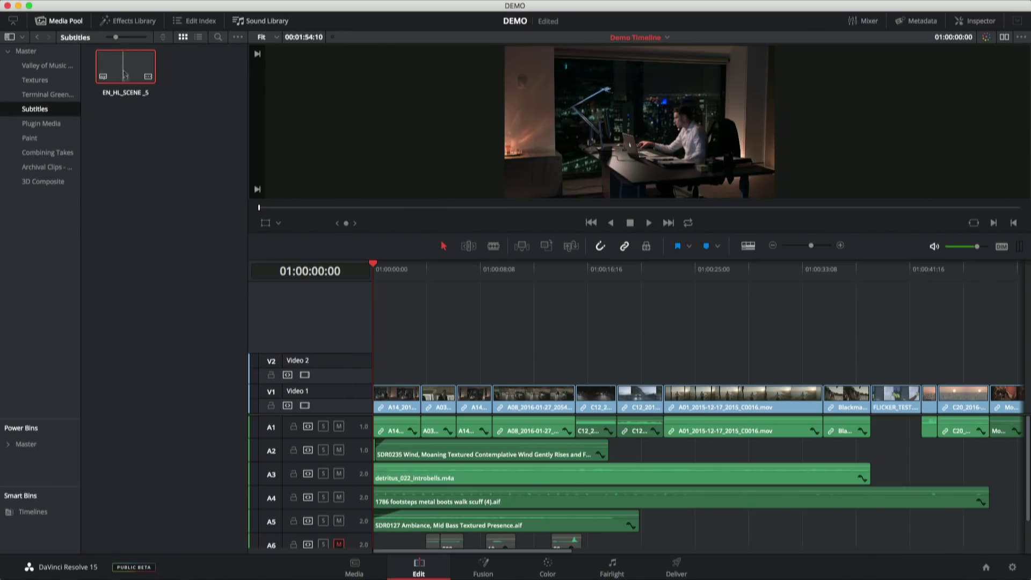
- Drop the EN_HI_SCENE_5 subtitles onto a new Subtitle 1 track above Video 2
drag(122, 74, 456, 338)
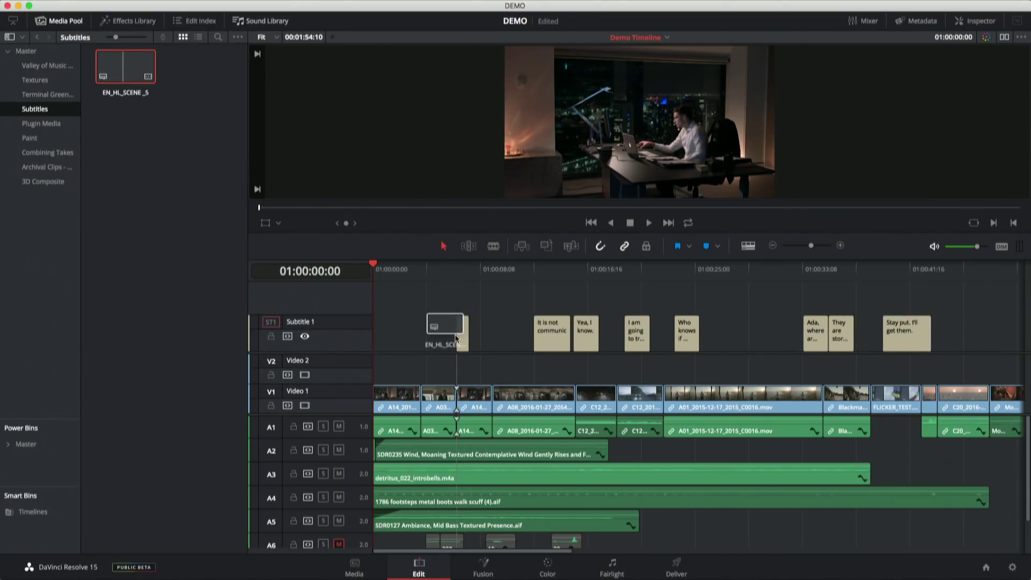
drag(456, 339, 456, 338)
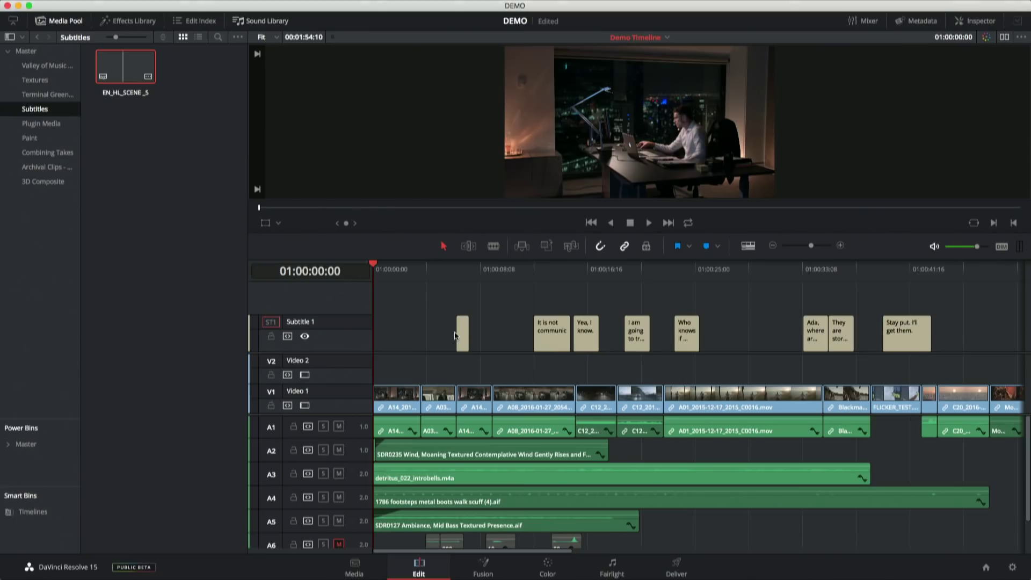
click(748, 246)
- Show subtitle tracks in the timeline and add an empty Subtitle 2 track
click(747, 285)
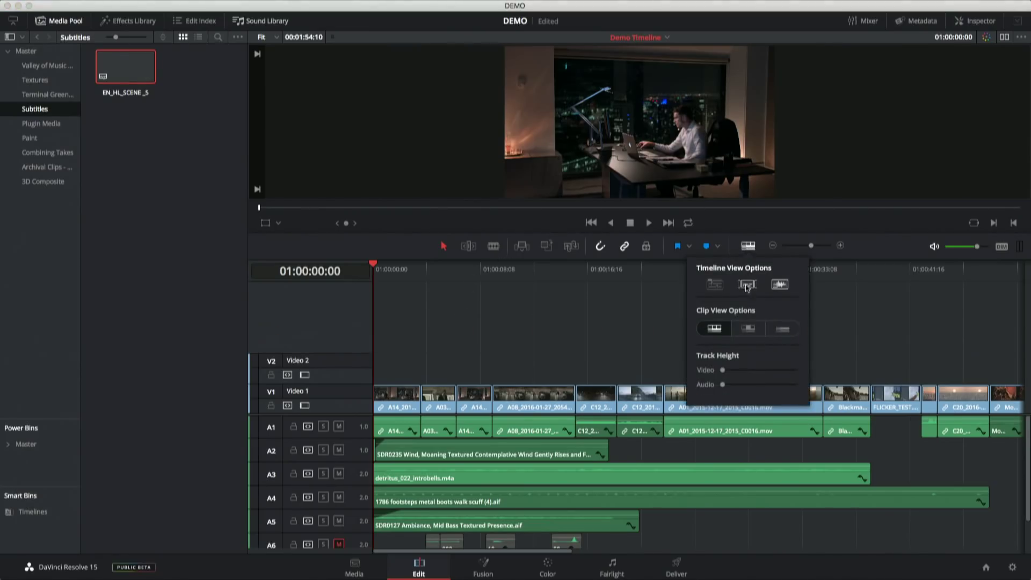
click(750, 249)
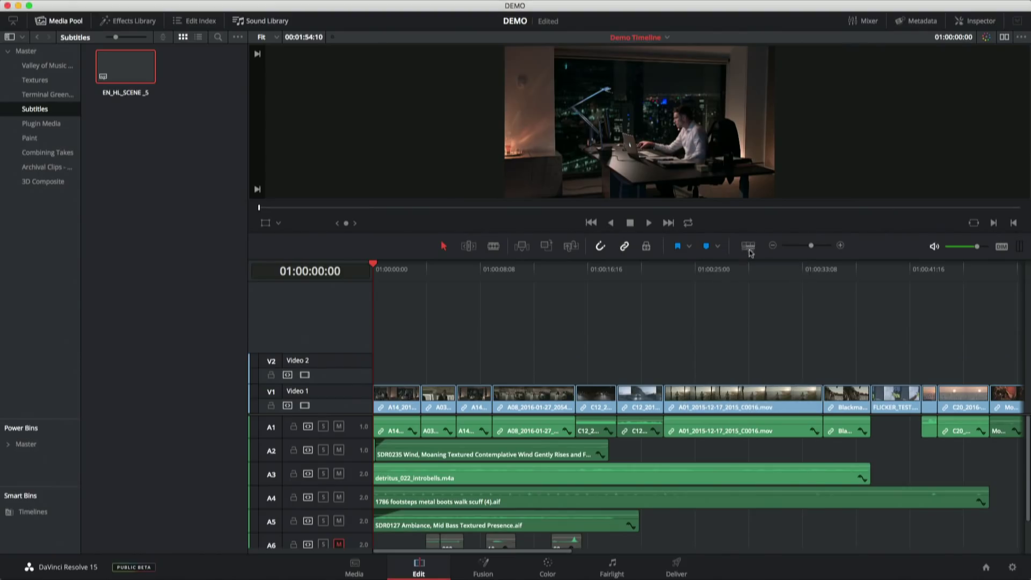
click(748, 247)
click(747, 284)
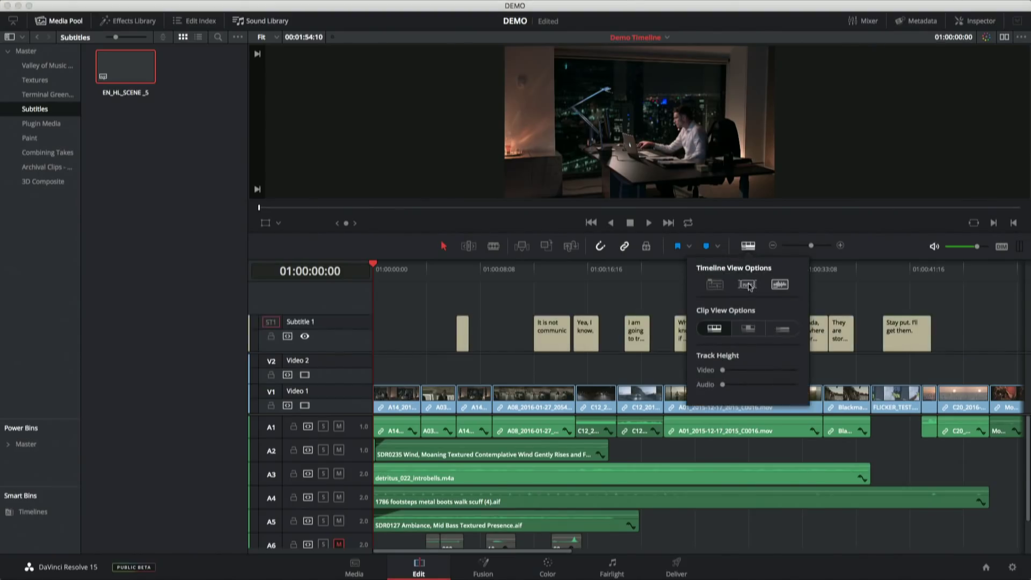
right_click(343, 293)
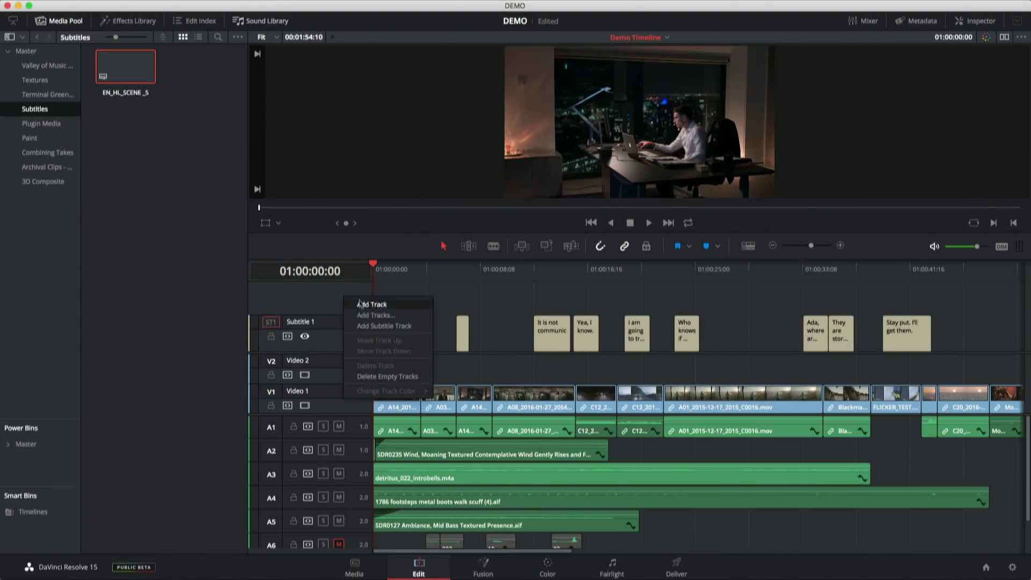
click(382, 326)
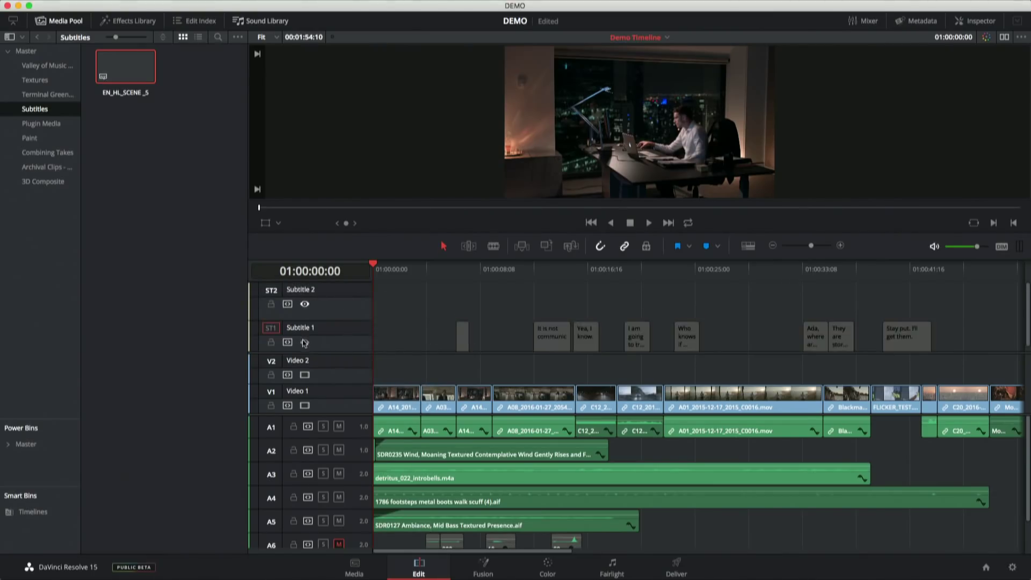
- Play the garage shot from the caption's start to preview the scene 5 subtitle
click(548, 269)
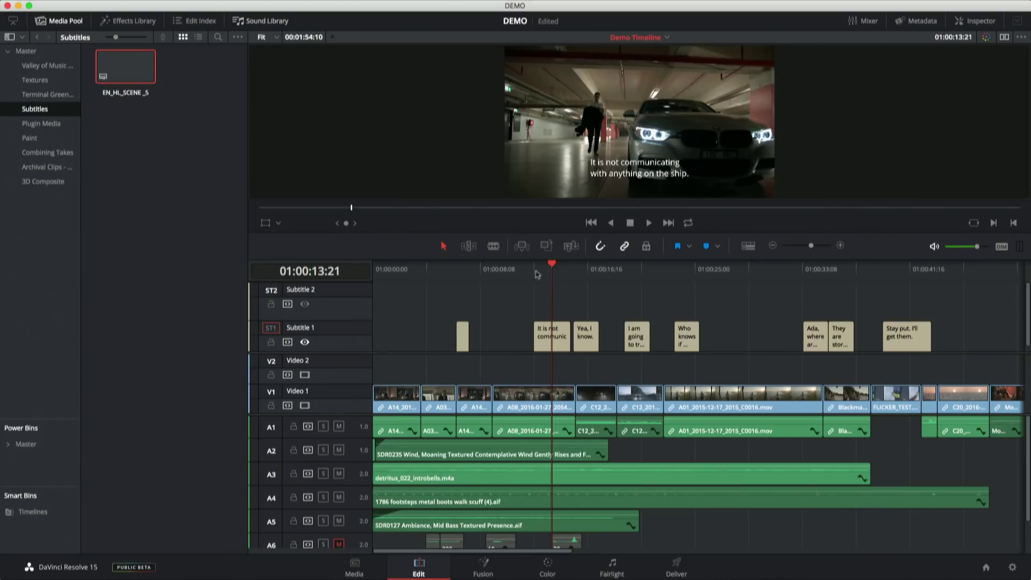
click(534, 273)
key(space)
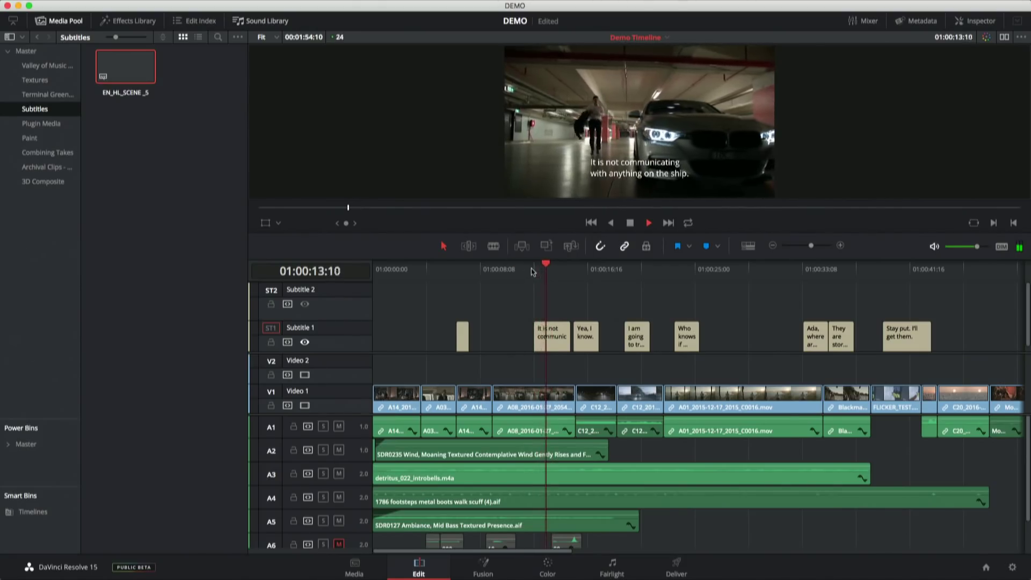
key(space)
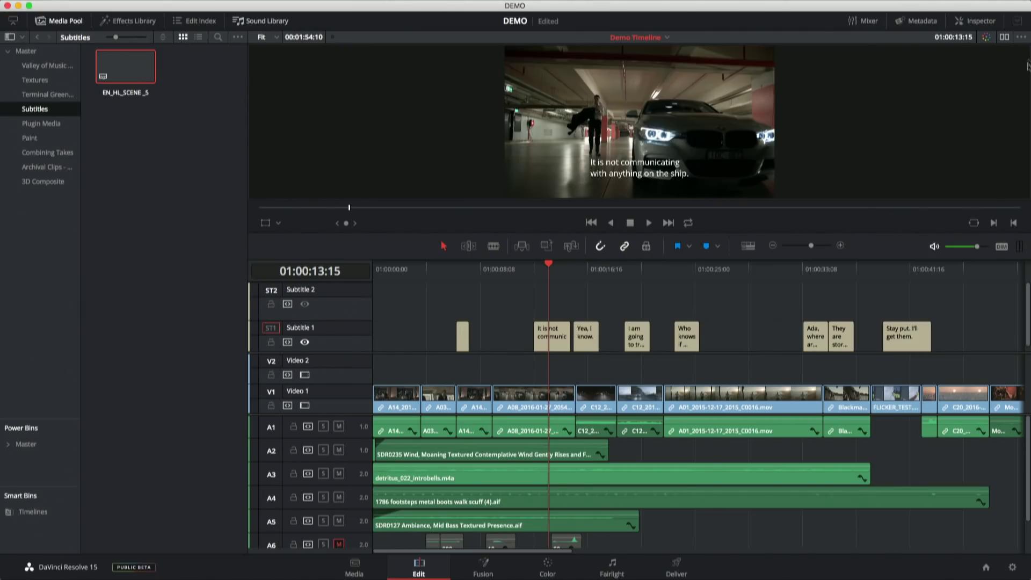
- In the Inspector, step through Subtitle 1's captions 2 to 6, then deselect the FLICKER_TEST clip
click(988, 21)
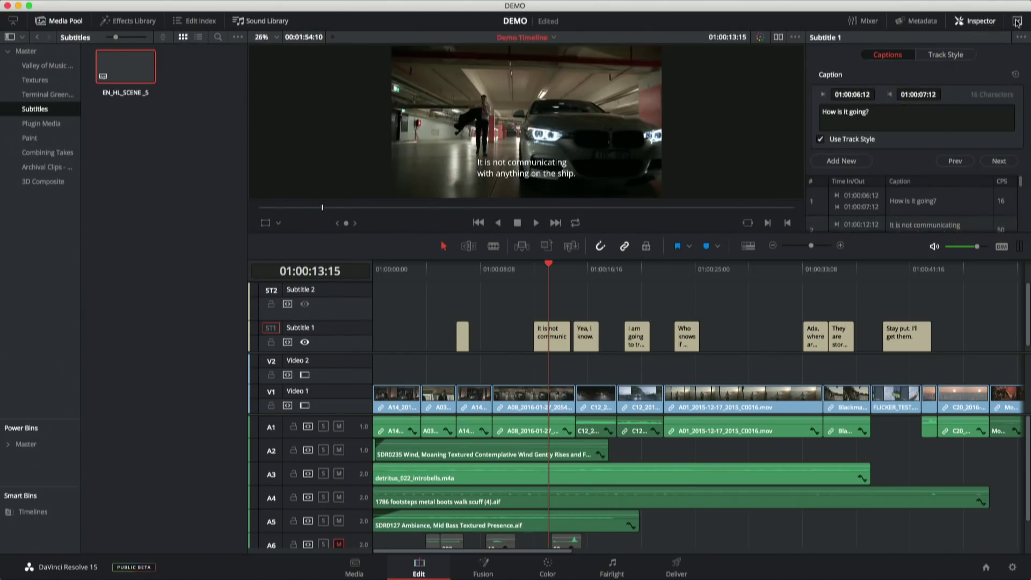
click(910, 241)
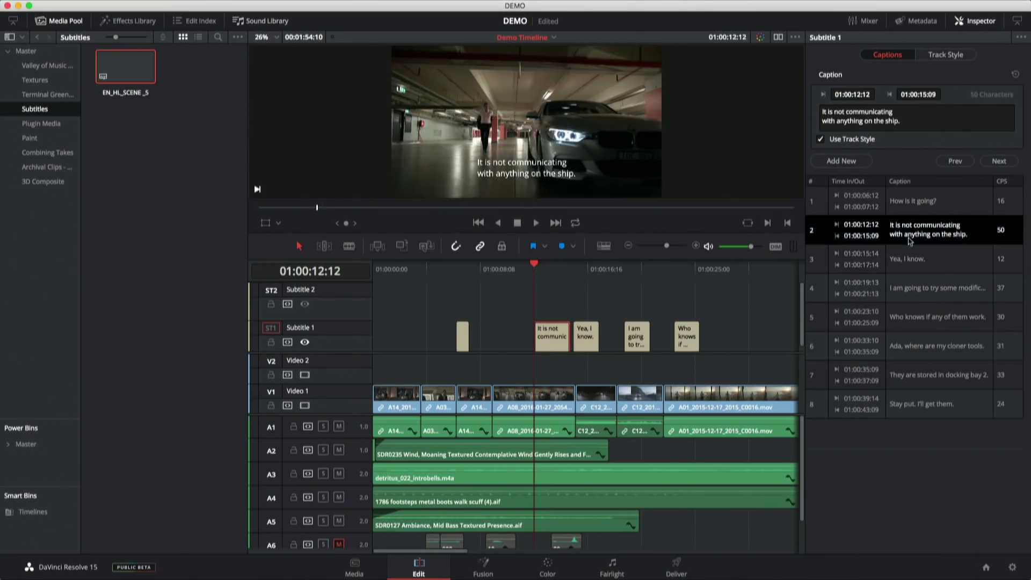
click(916, 258)
click(921, 288)
click(926, 317)
click(931, 346)
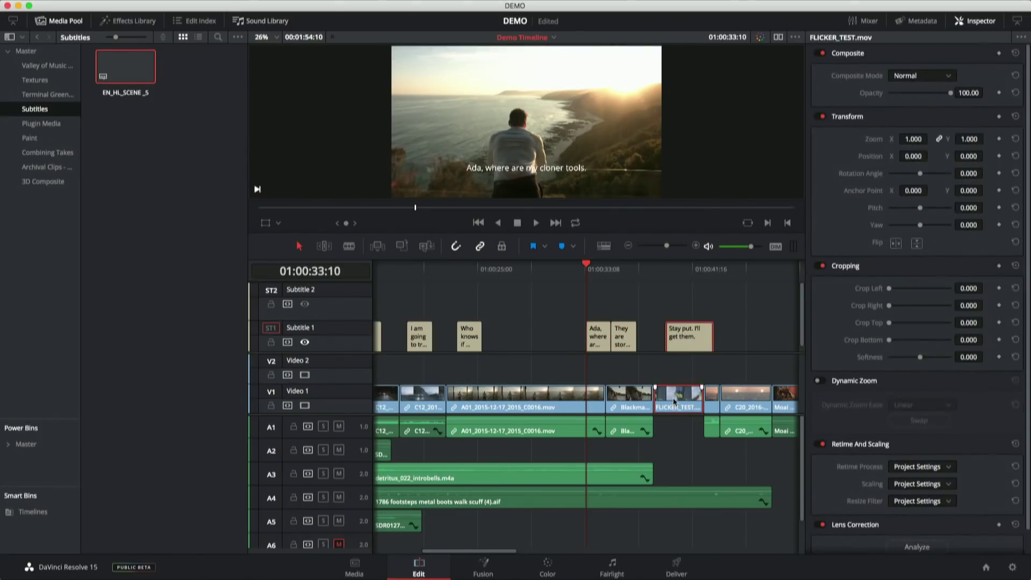
click(678, 295)
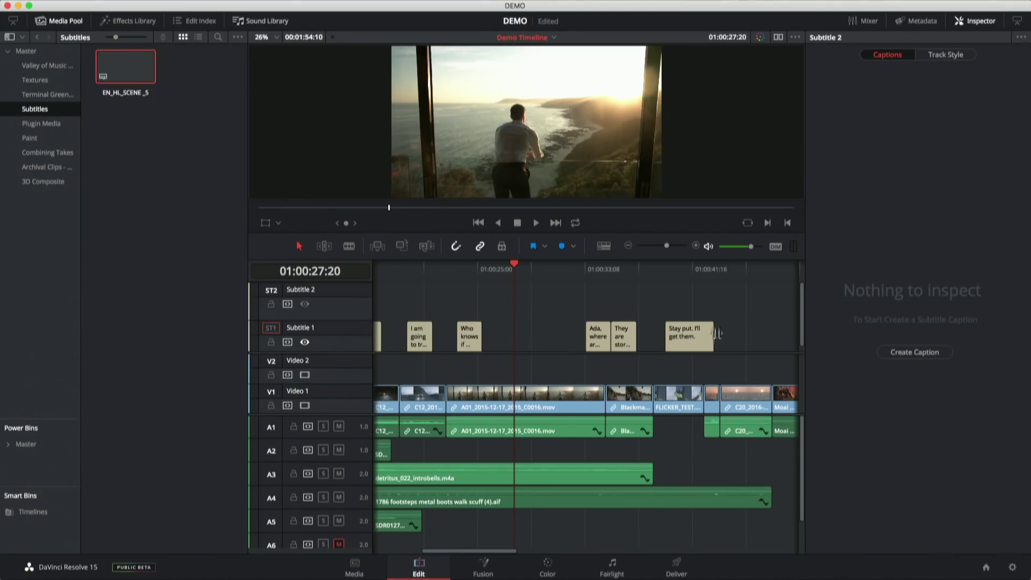
- Create two 'Subtitle' captions on Subtitle 2 at 01:00:27:20 and 01:00:33:10, then display Subtitle 1 again
click(915, 353)
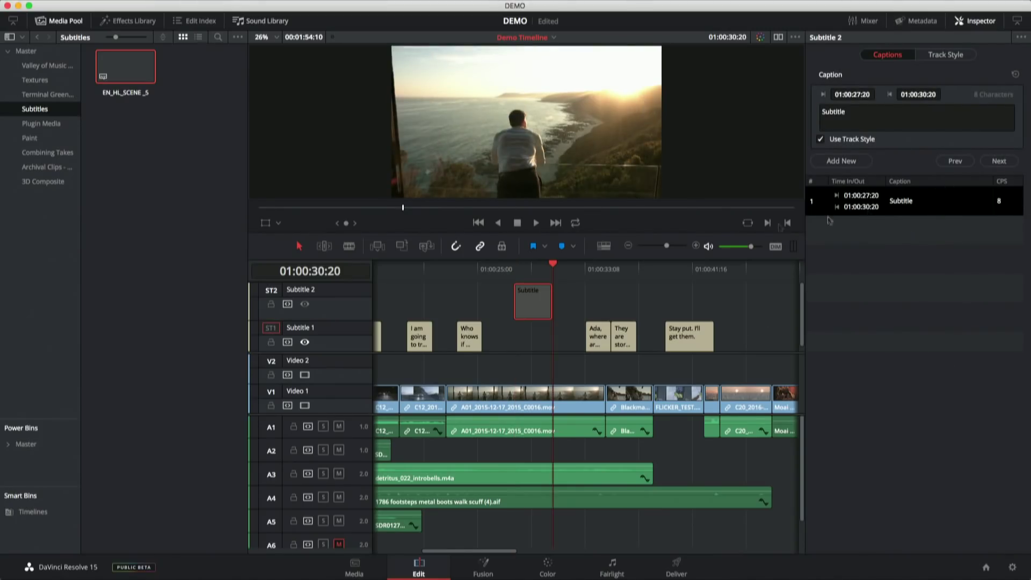
key(Down)
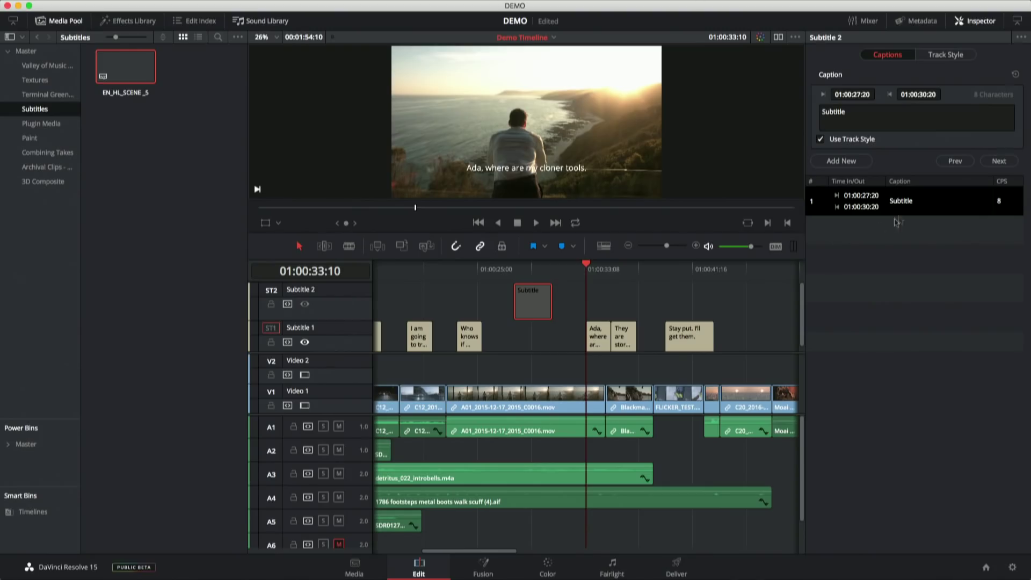
click(841, 161)
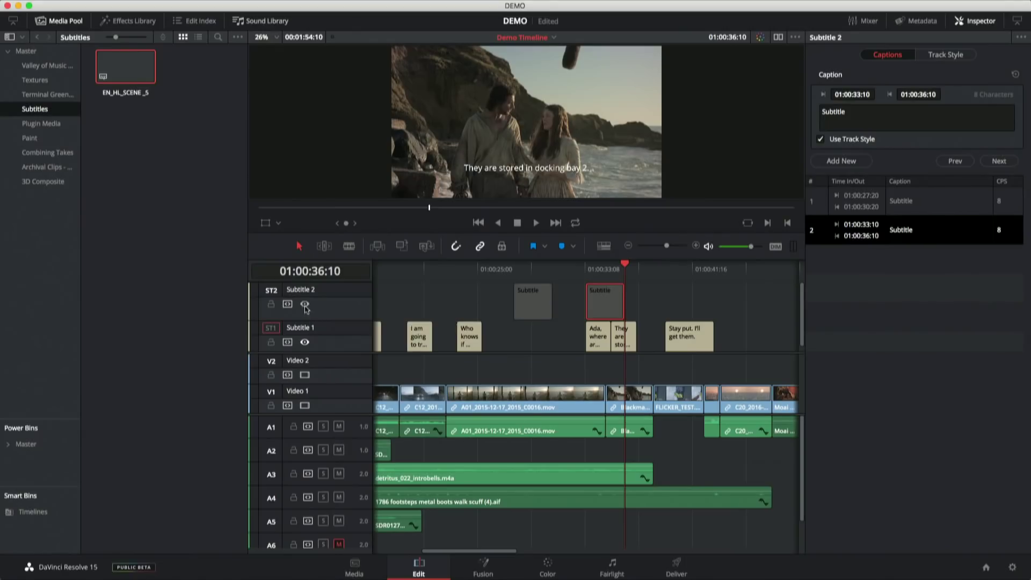
click(304, 304)
click(304, 342)
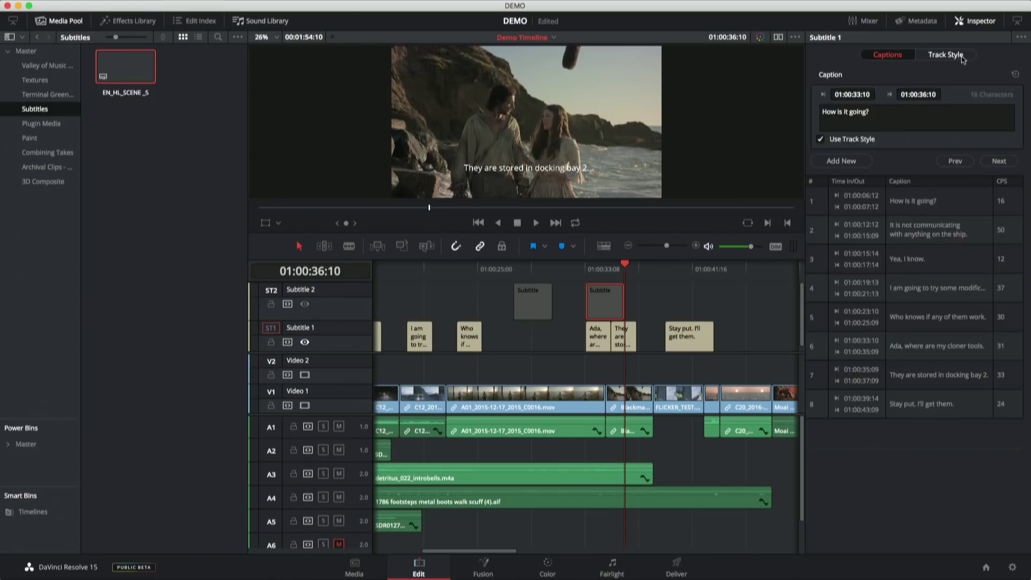
- Give Subtitle 1 a drop shadow (offset 10x10, blur 20, opacity 75) and return to 01:00:27:20
click(970, 56)
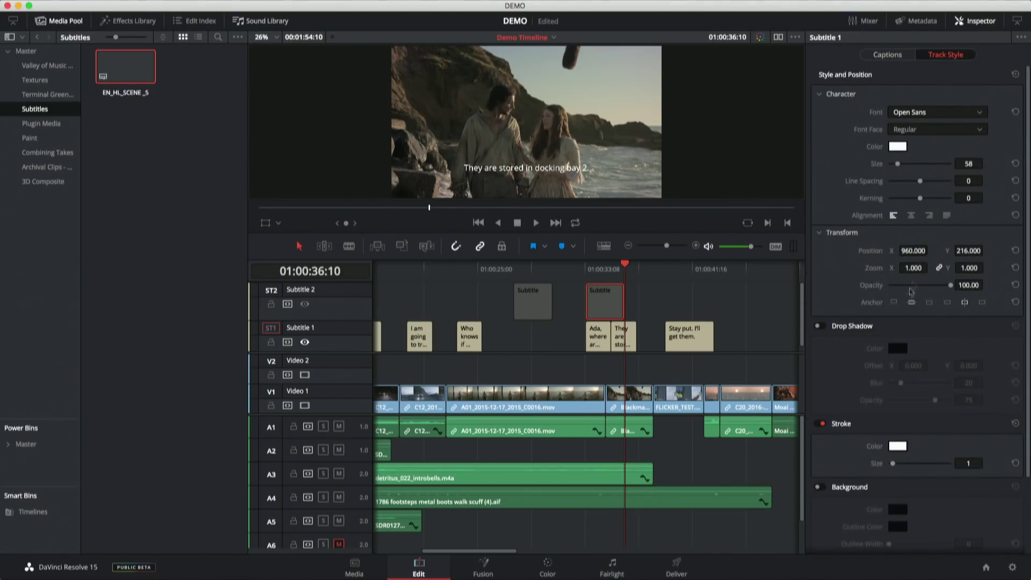
click(819, 326)
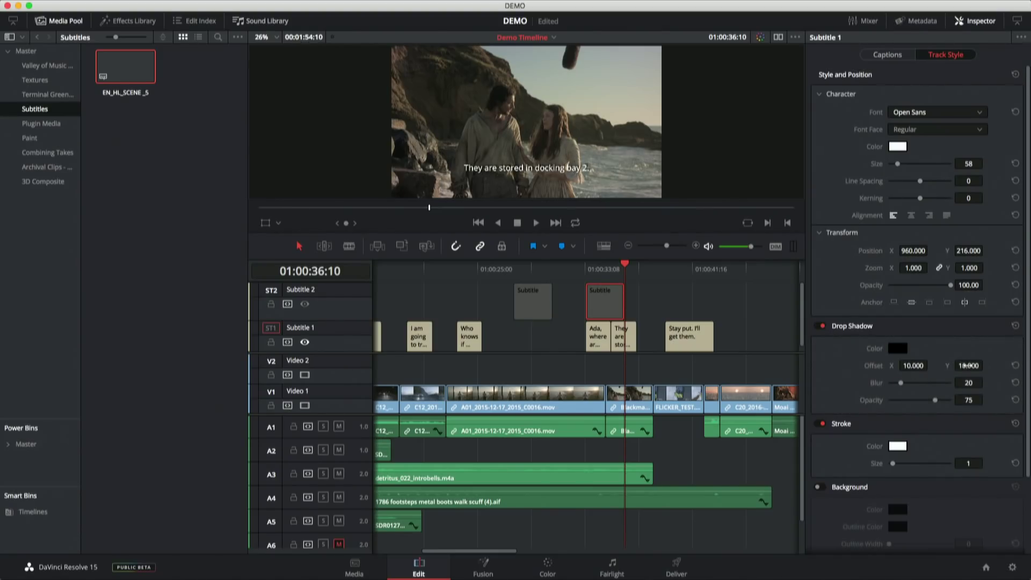
drag(692, 273, 464, 296)
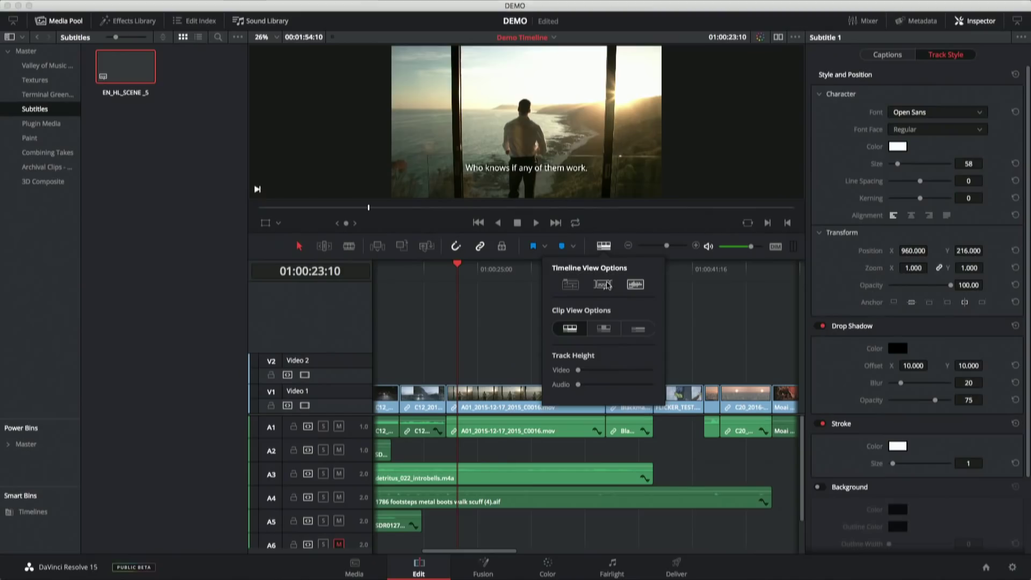
- Close Timeline View Options and select the SDR0127 ambiance clip in the Master bin
click(463, 328)
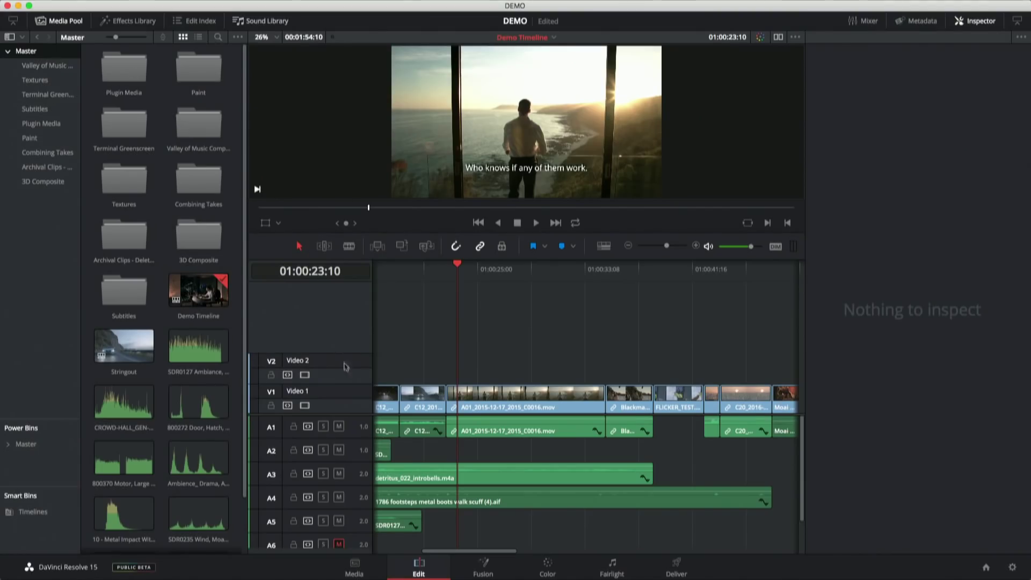
click(204, 351)
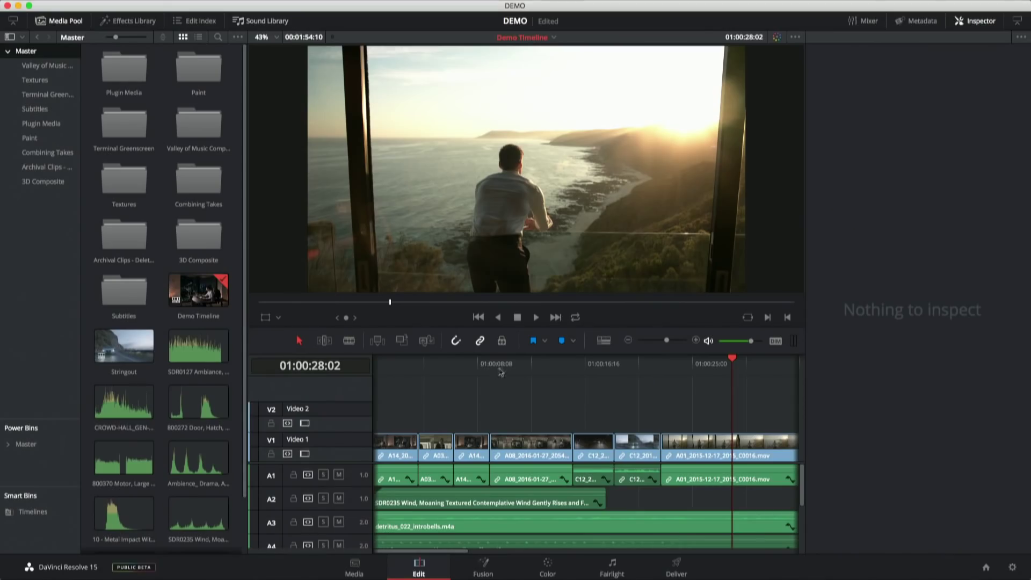
- Dynamic slip-trim the edit near 01:00:11 and fast-forward playback through the cut
click(510, 364)
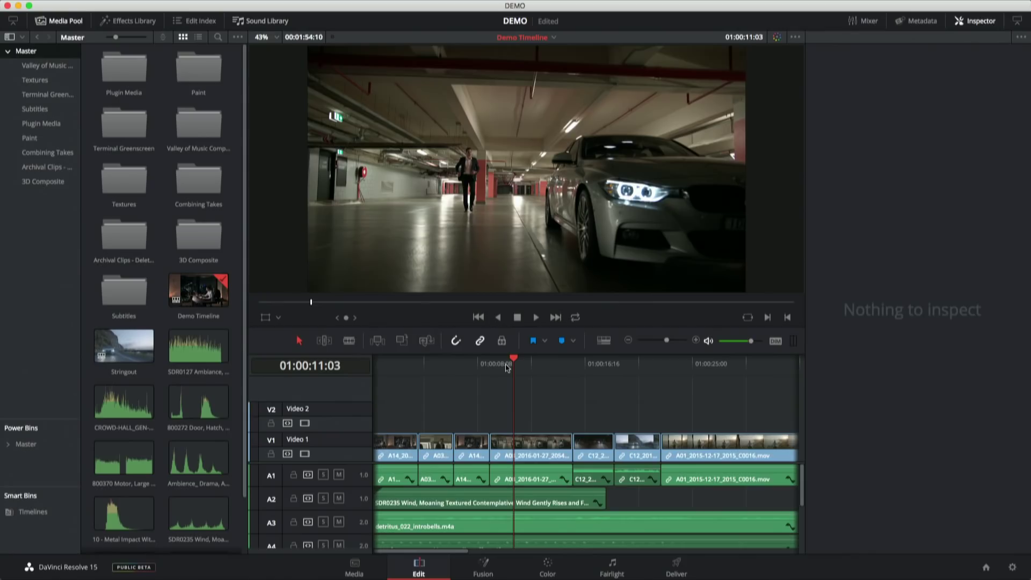
key(w)
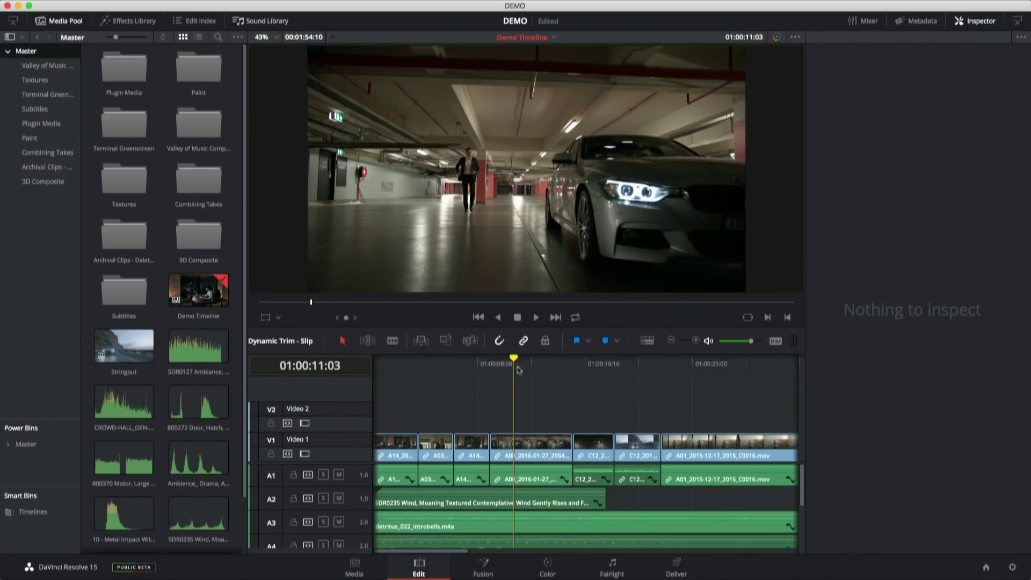
key(Right)
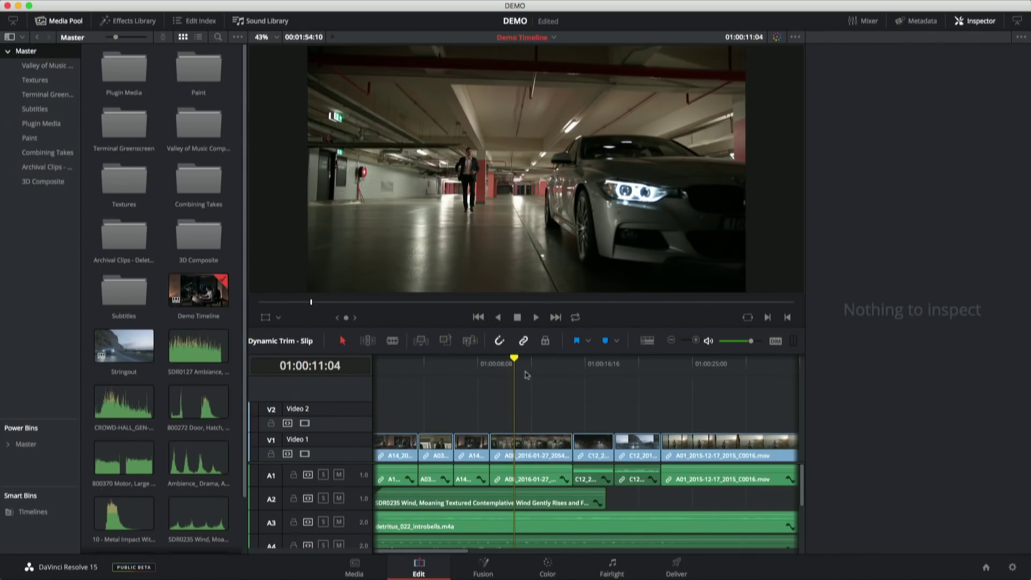
click(530, 372)
click(500, 368)
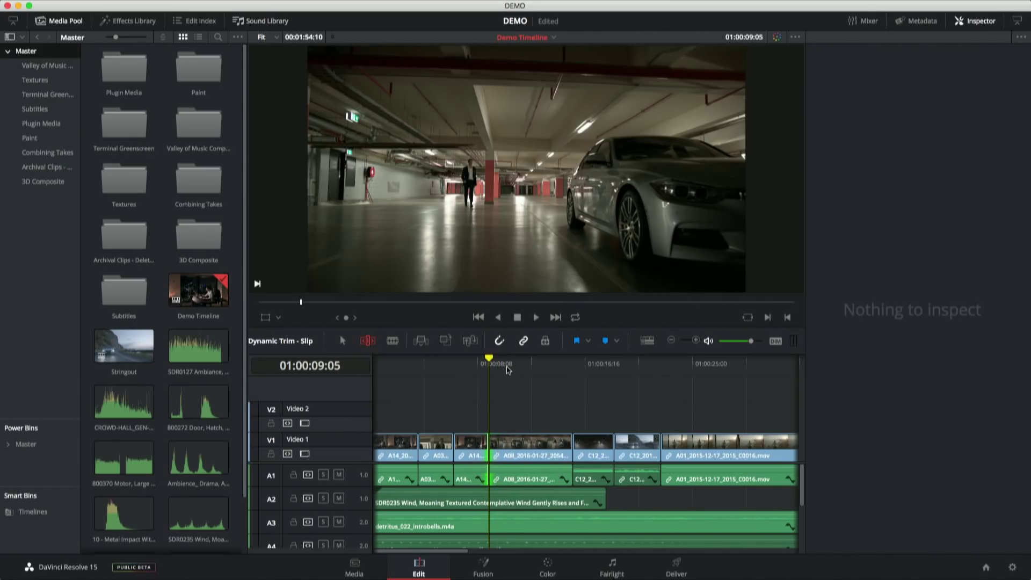
key(l)
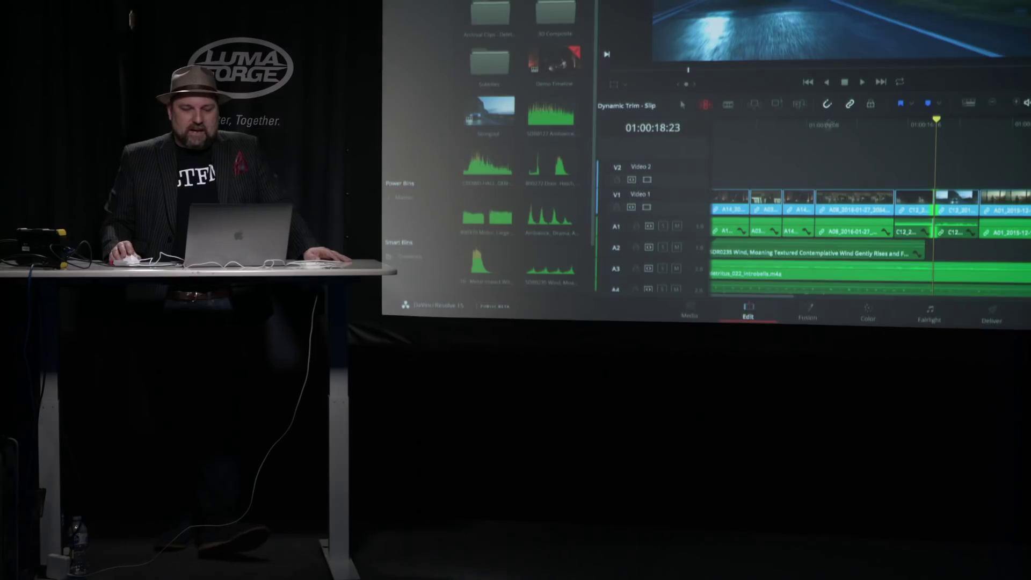
- Switch to the Fairlight audio page
click(931, 315)
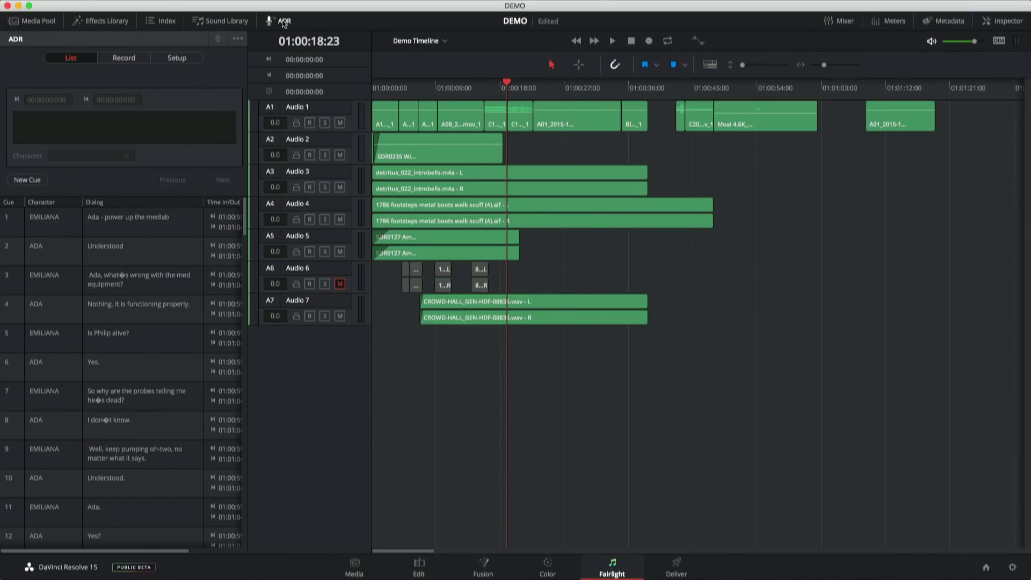
- Add a new mono audio track to the Fairlight timeline
right_click(324, 368)
mouse_move(344, 376)
click(436, 376)
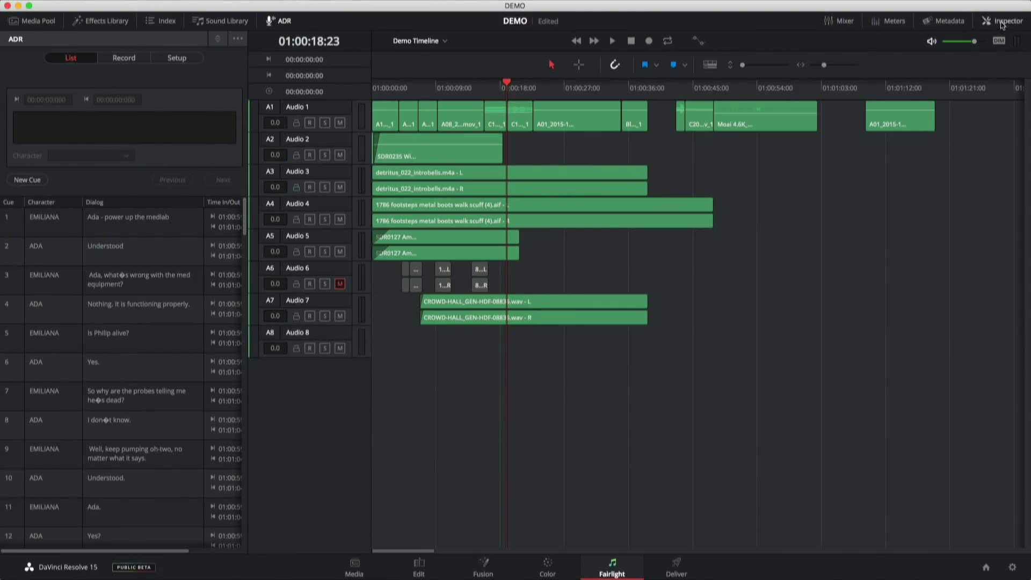
- Show the audio meters and loudness panel and park the playhead at 01:00:04:03
click(907, 25)
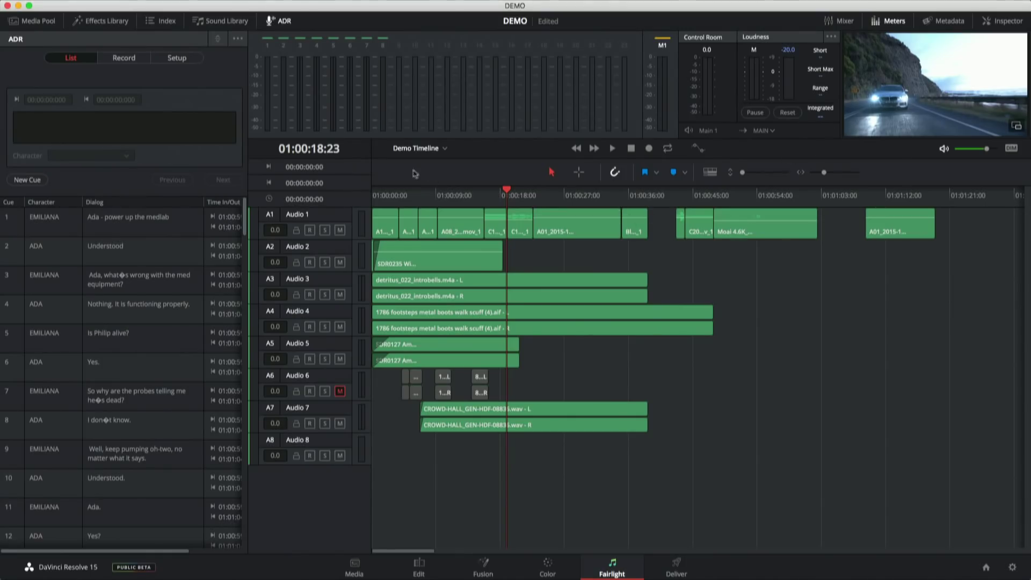
click(401, 194)
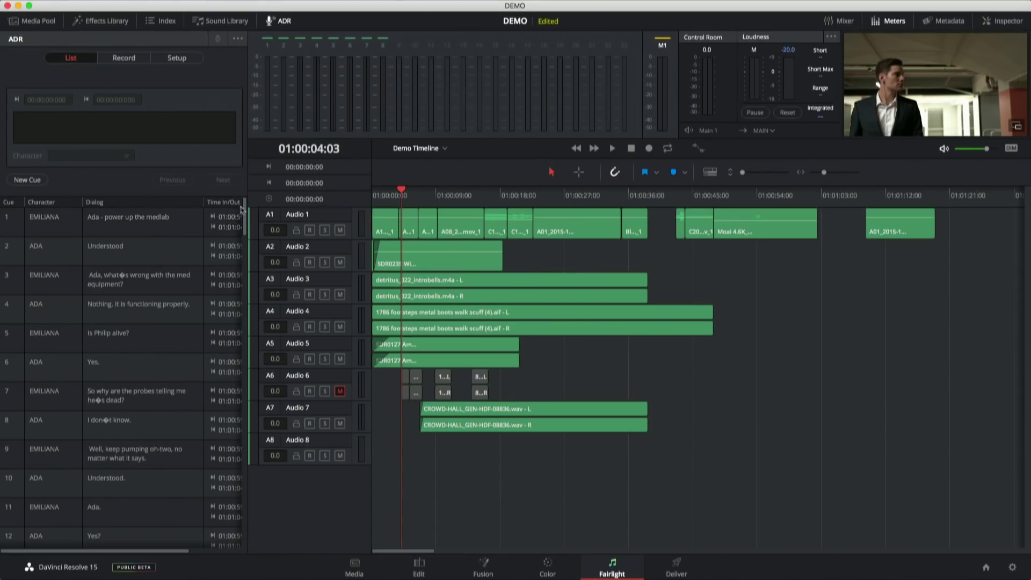
scroll(215, 322, down, 20)
- Load ADR cue 104 and run a rehearsal pass with pre-roll, then stop it
click(129, 537)
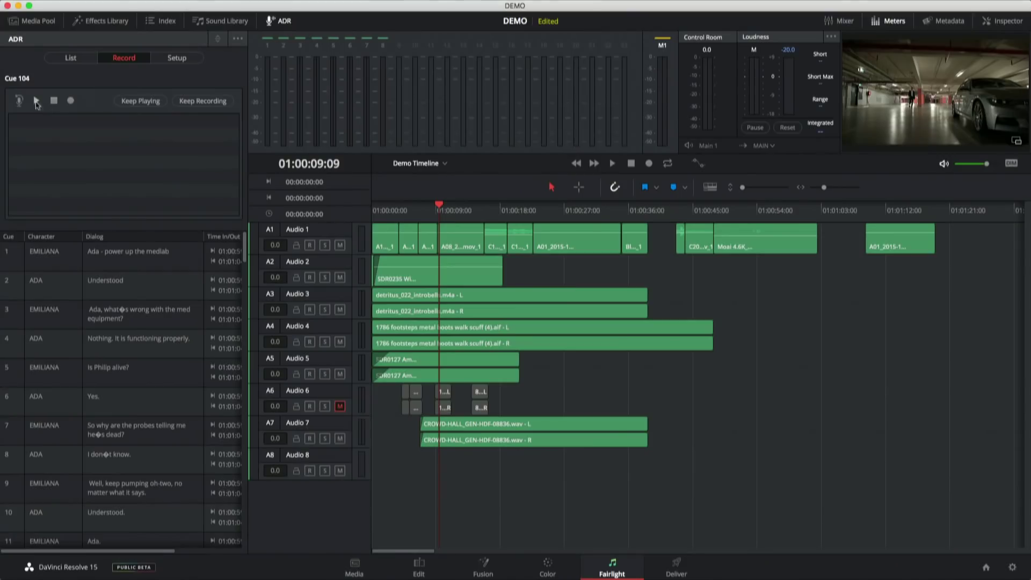
click(19, 100)
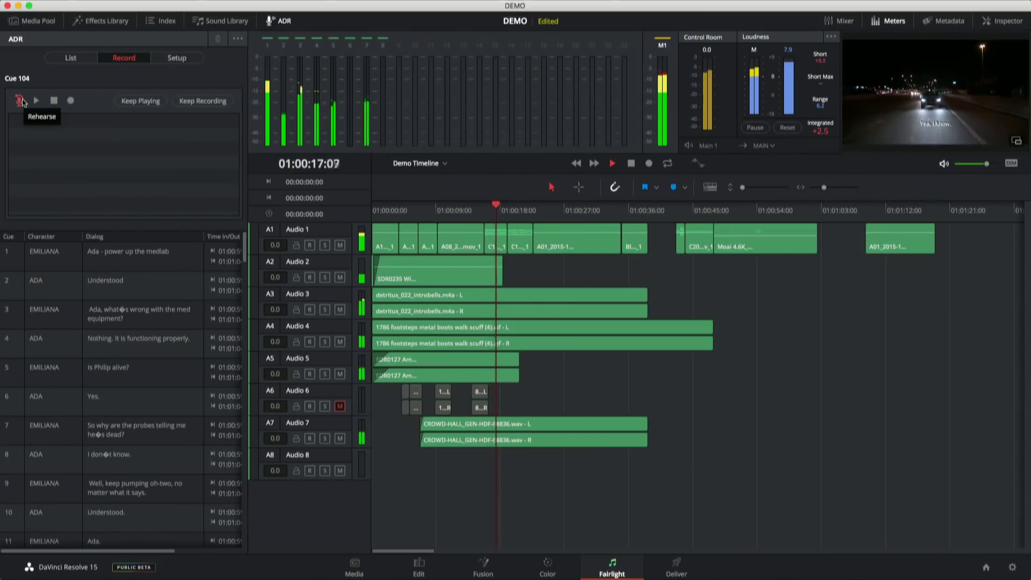
click(20, 100)
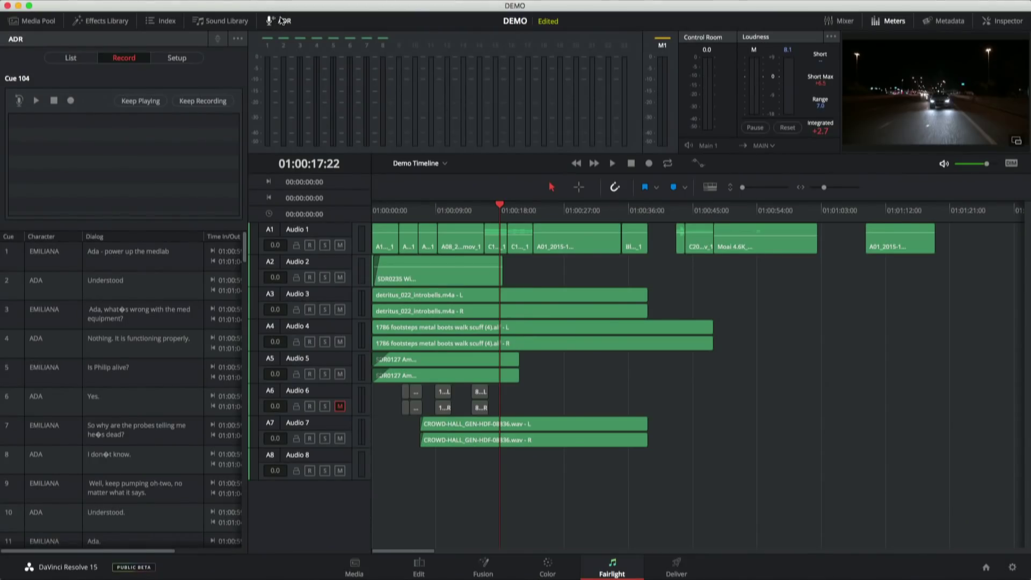
- Enable the Video and Audio Scrollers in Timeline View Options
click(710, 187)
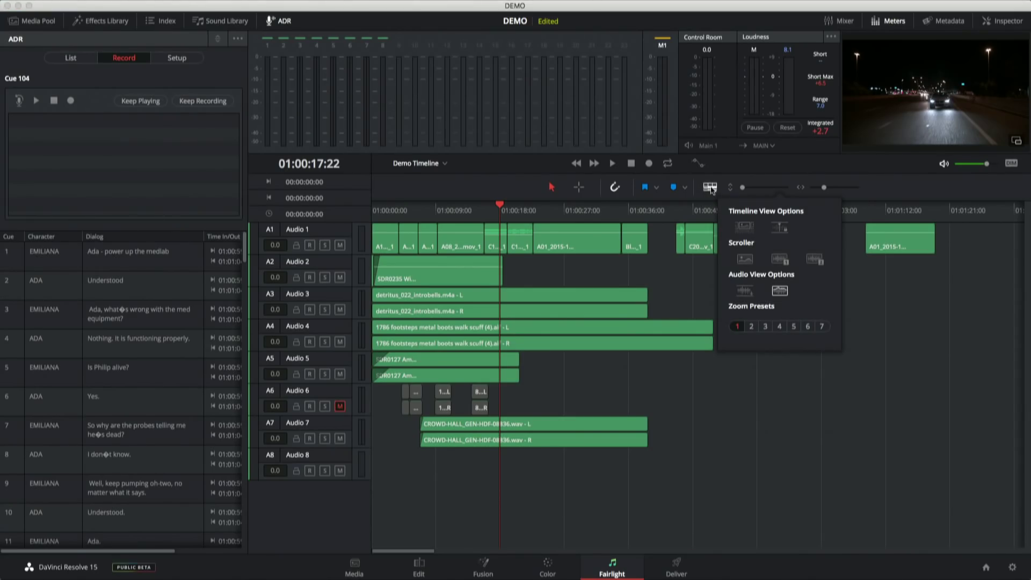
click(744, 259)
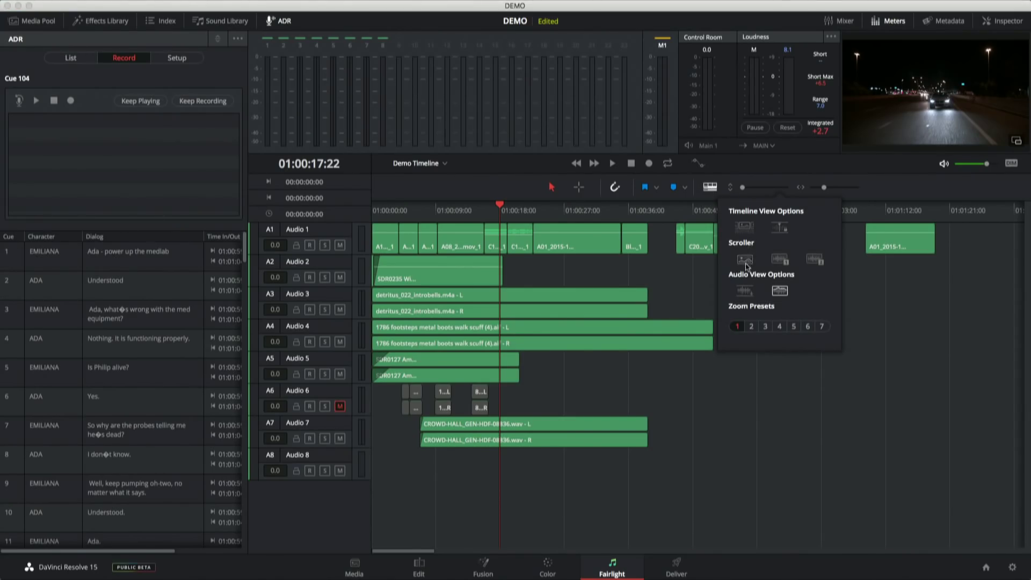
click(784, 260)
click(826, 397)
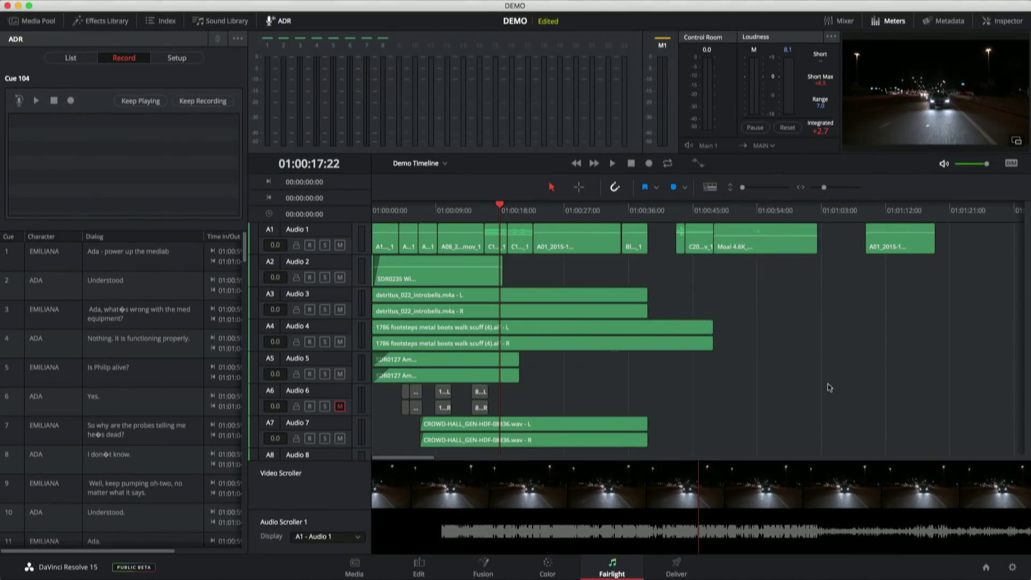
- Jog playback with J/K/L across the shot change, then scrub to the night driving shot
key(j)
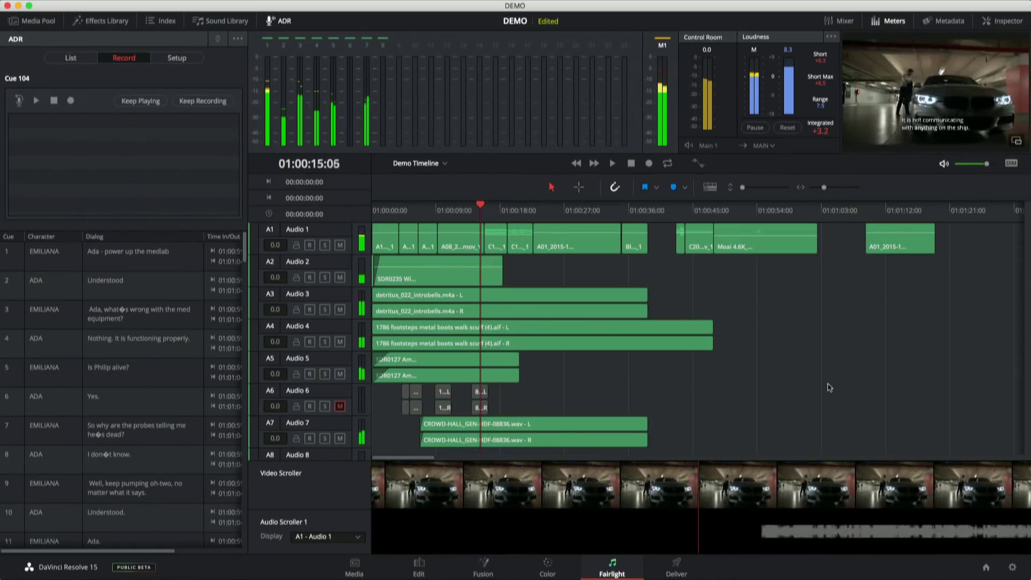
key(l)
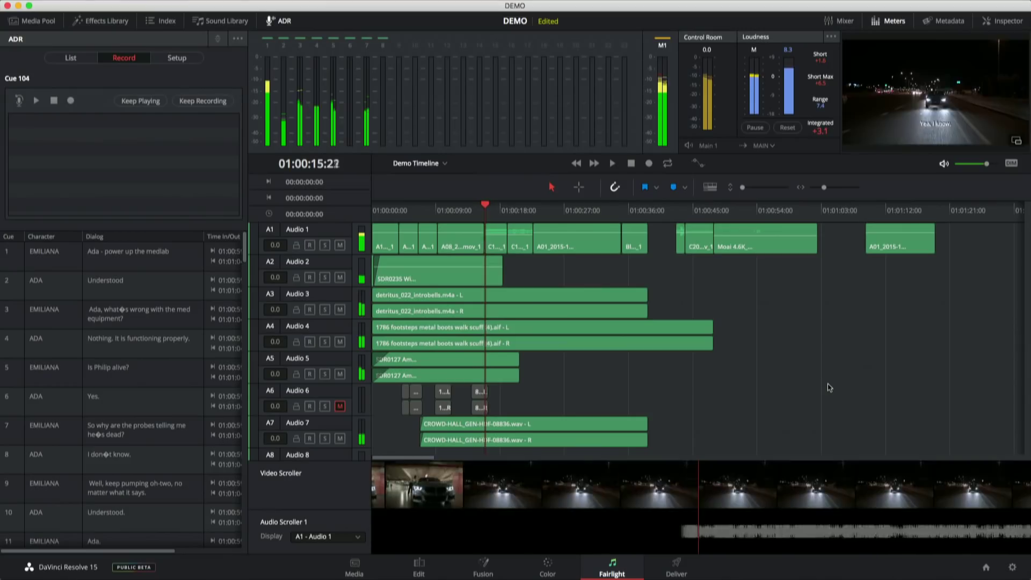
key(j)
key(l)
key(j)
key(k)
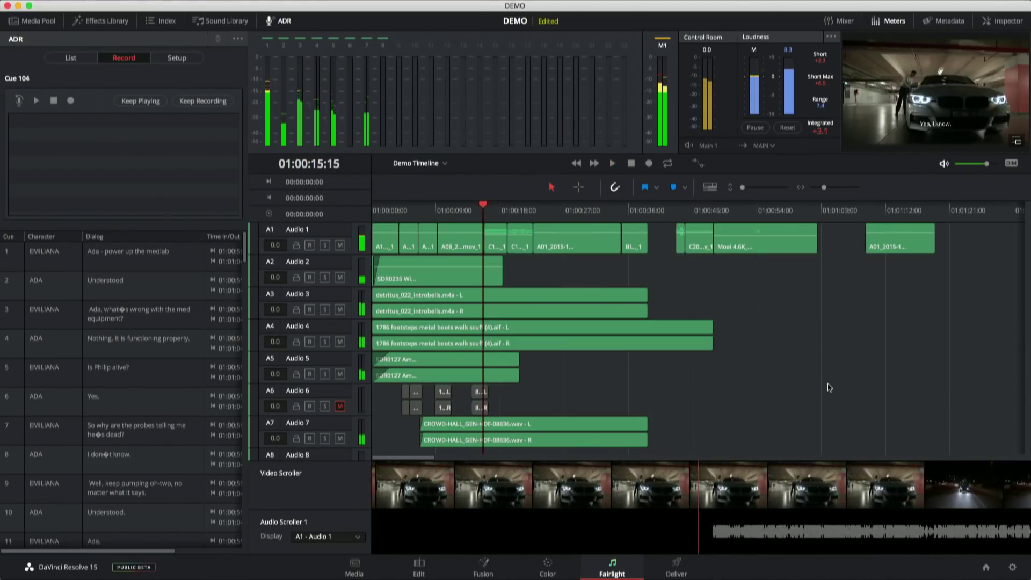
key(space)
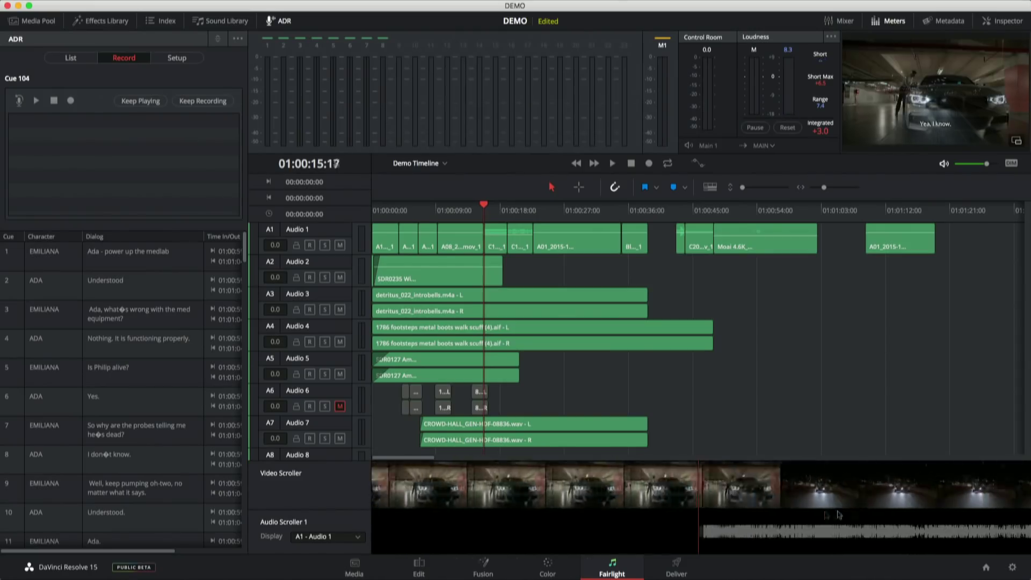
drag(839, 514, 691, 489)
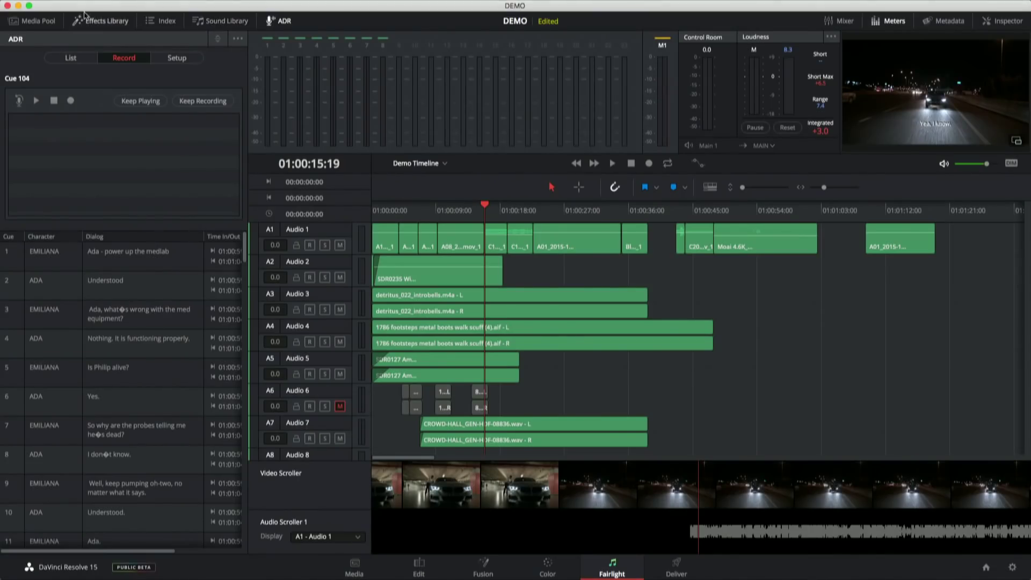
- Browse the Audio FX in the Effects Library, then switch to the Color page
click(102, 21)
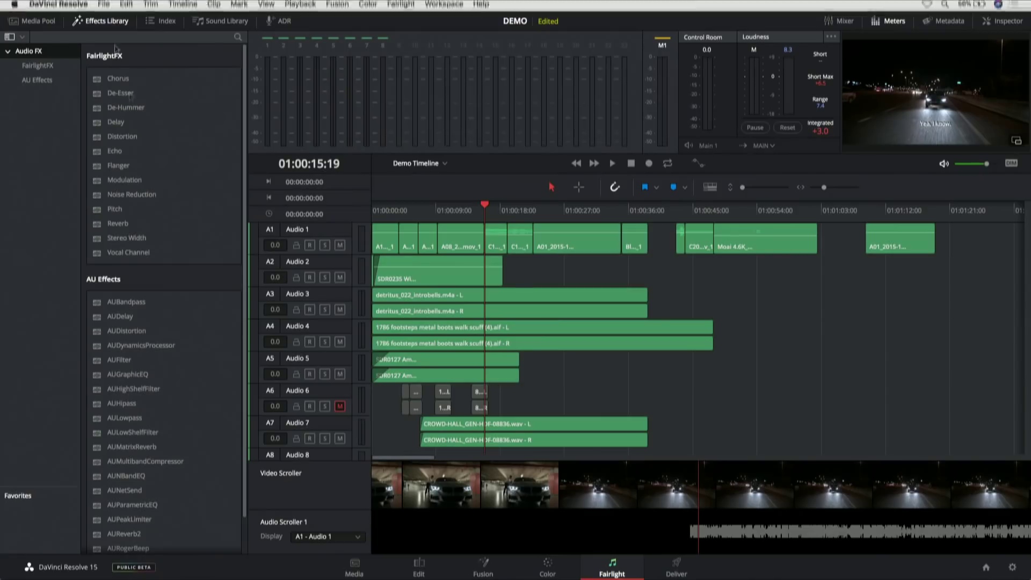
click(547, 568)
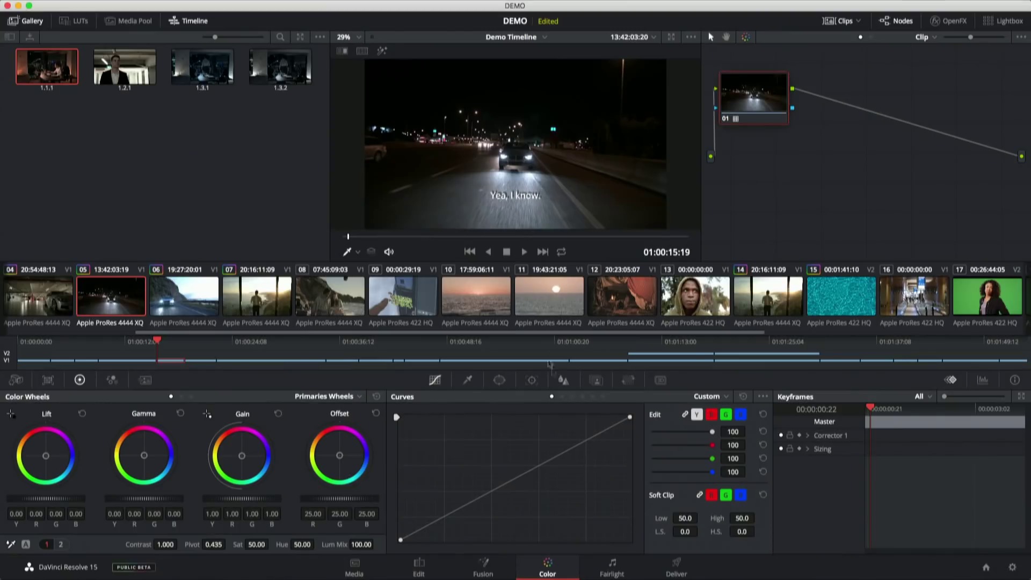
- Preview clips 01 through 05 in the thumbnail strip and settle on clip 01
drag(555, 332, 331, 335)
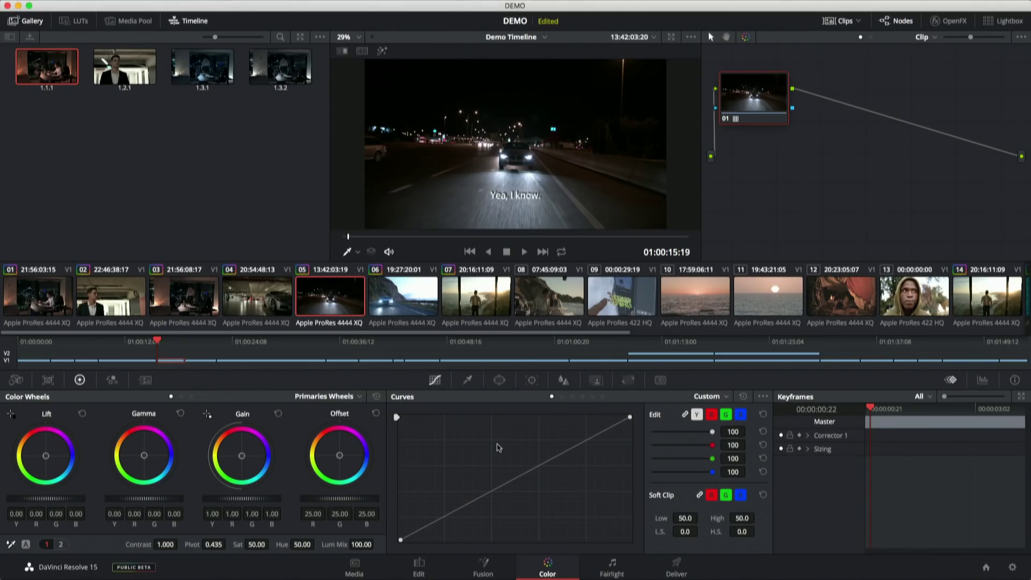
click(44, 302)
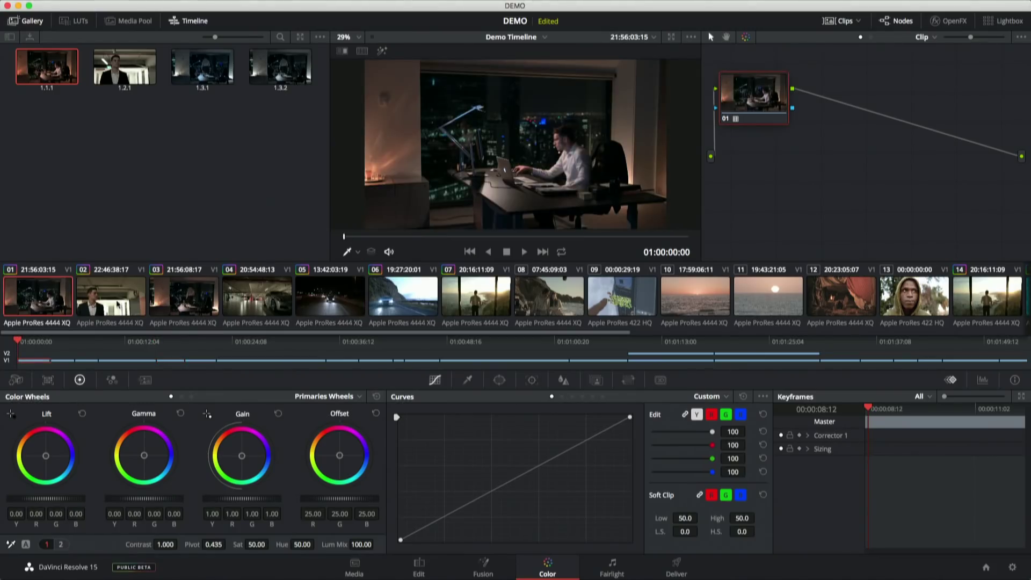
click(118, 303)
click(187, 306)
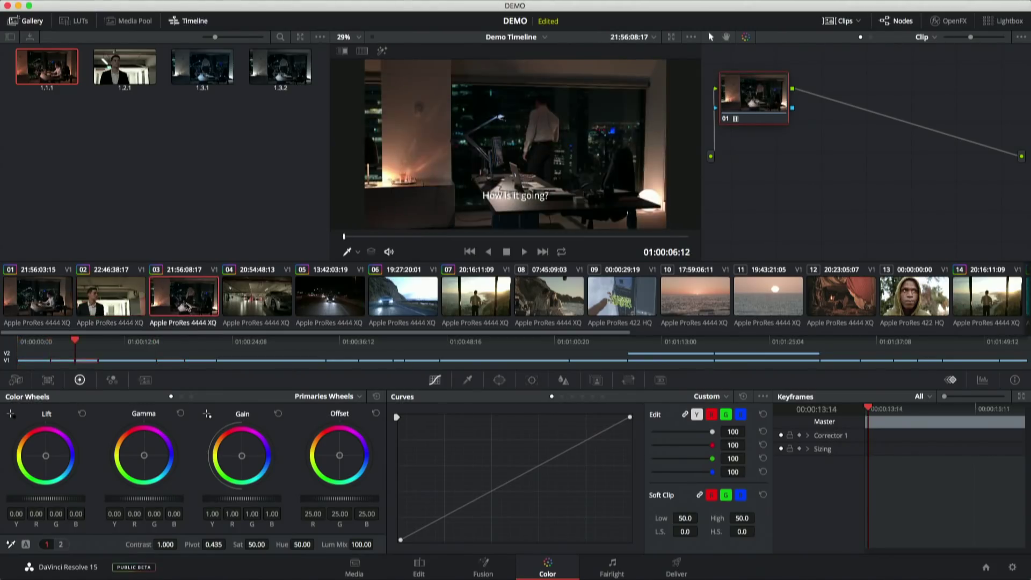
click(275, 304)
click(324, 305)
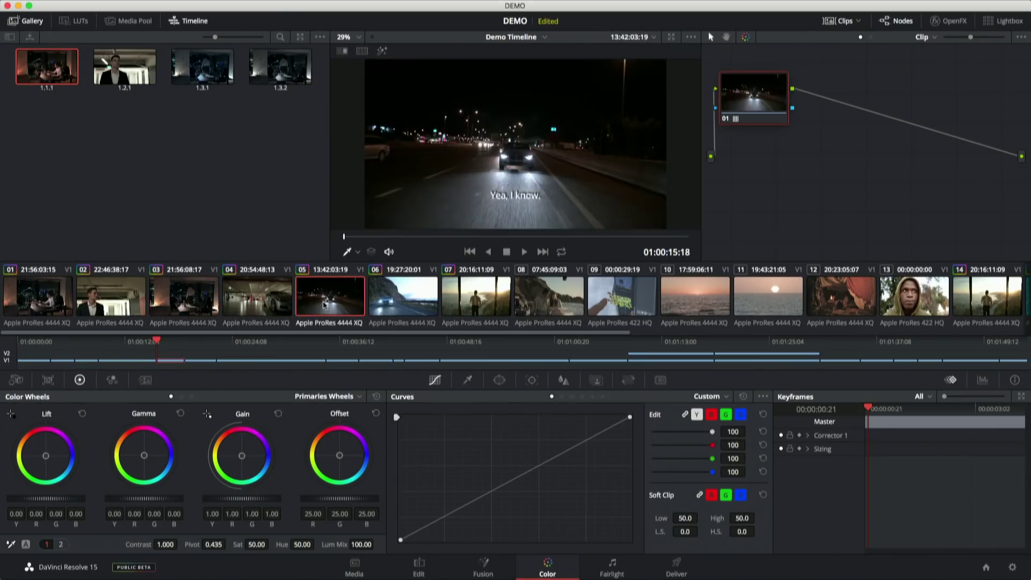
click(47, 295)
click(186, 306)
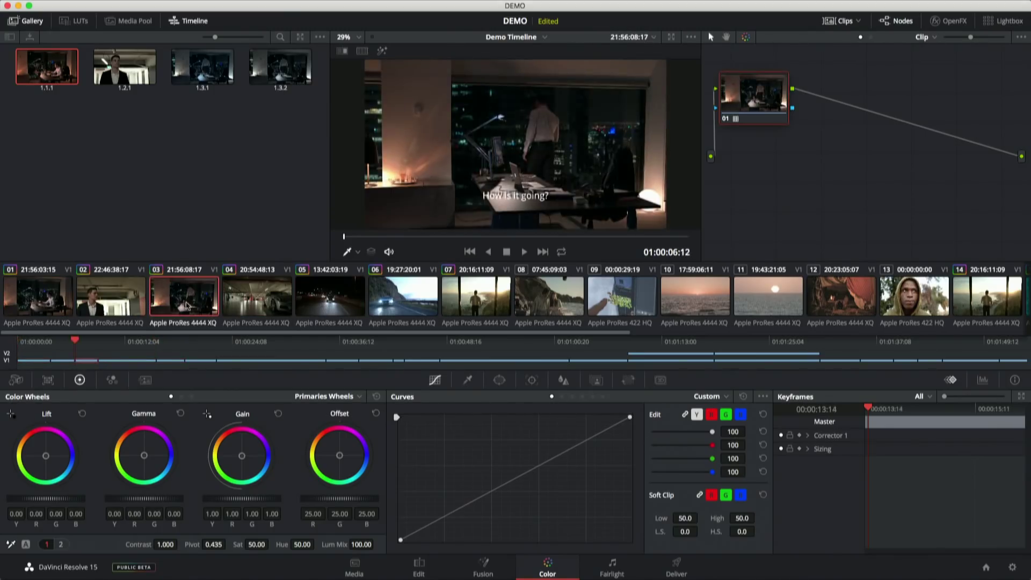
click(117, 302)
click(258, 310)
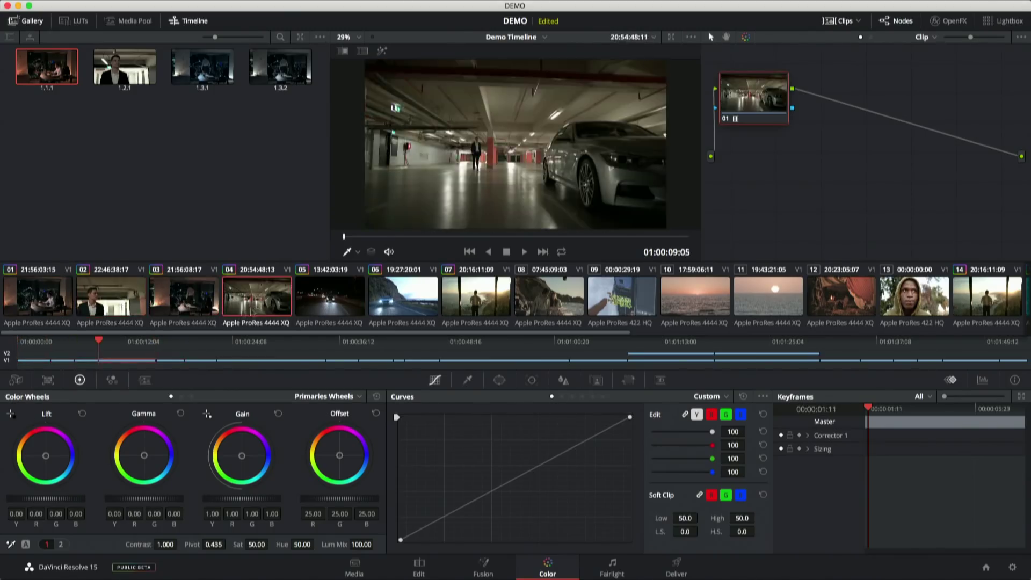
click(184, 296)
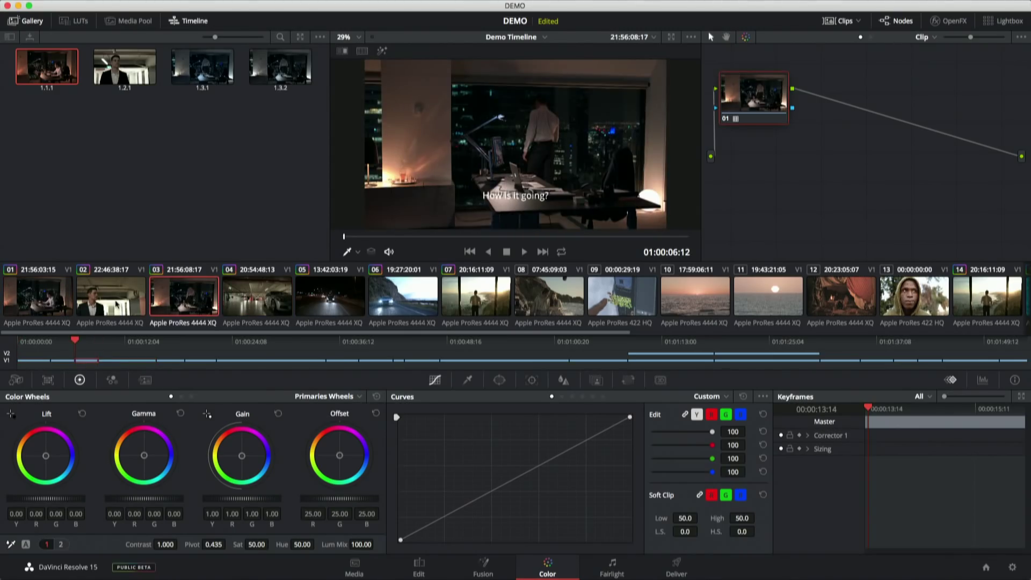
click(43, 297)
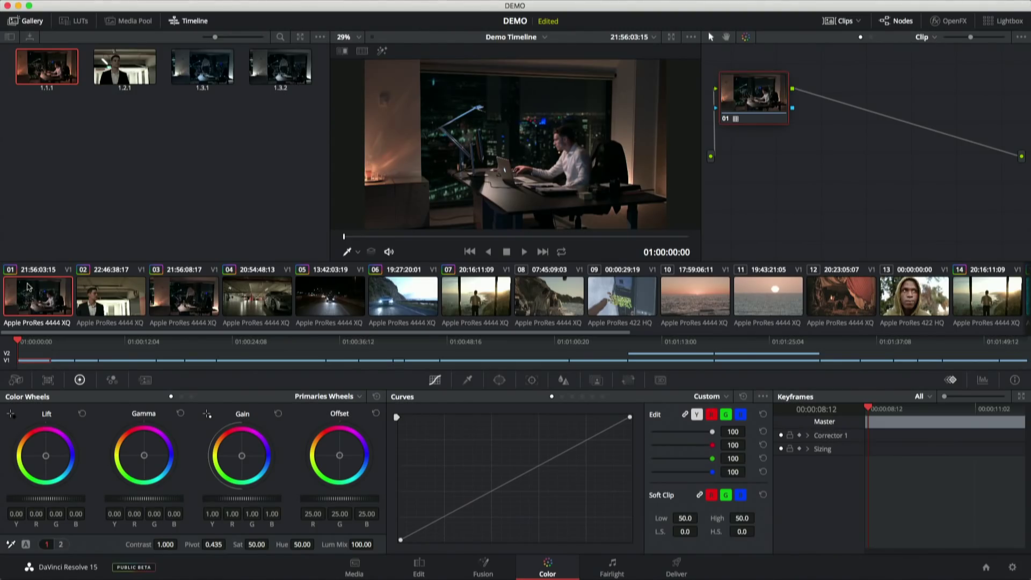
- Add serial node 02 to clip 01 with raised highlights and lowered shadows
key(alt+s)
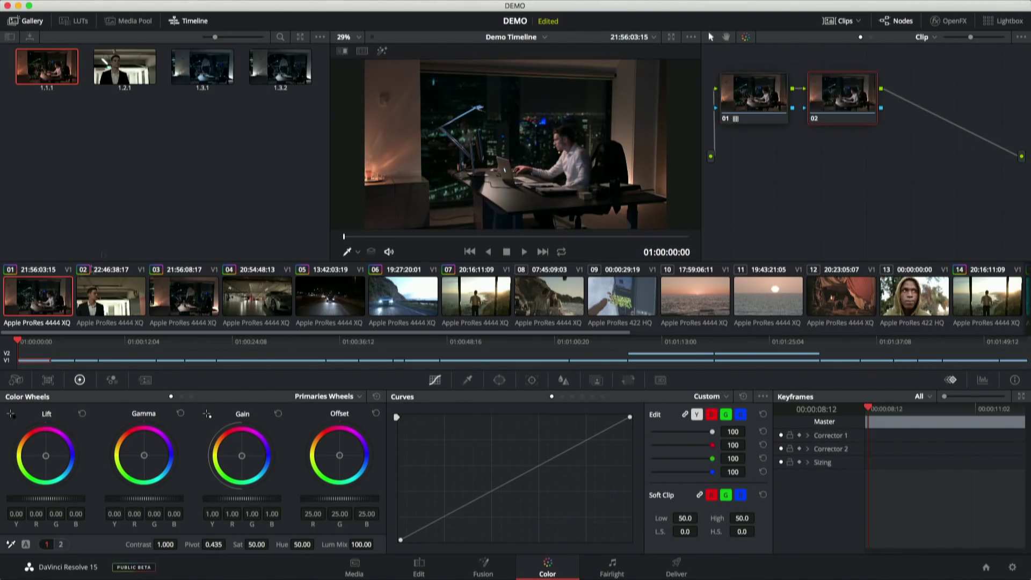
drag(579, 446, 573, 437)
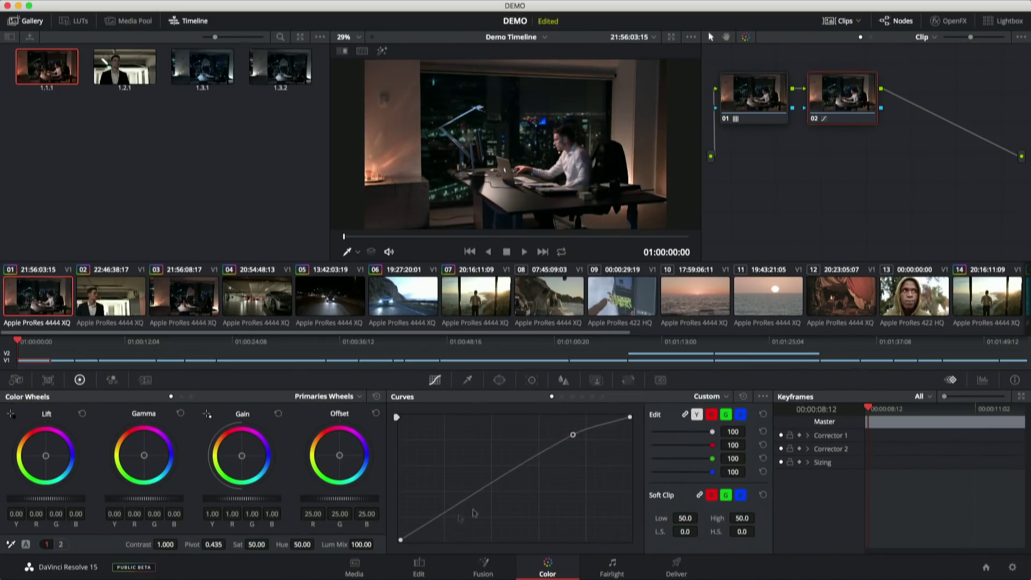
drag(452, 508, 455, 515)
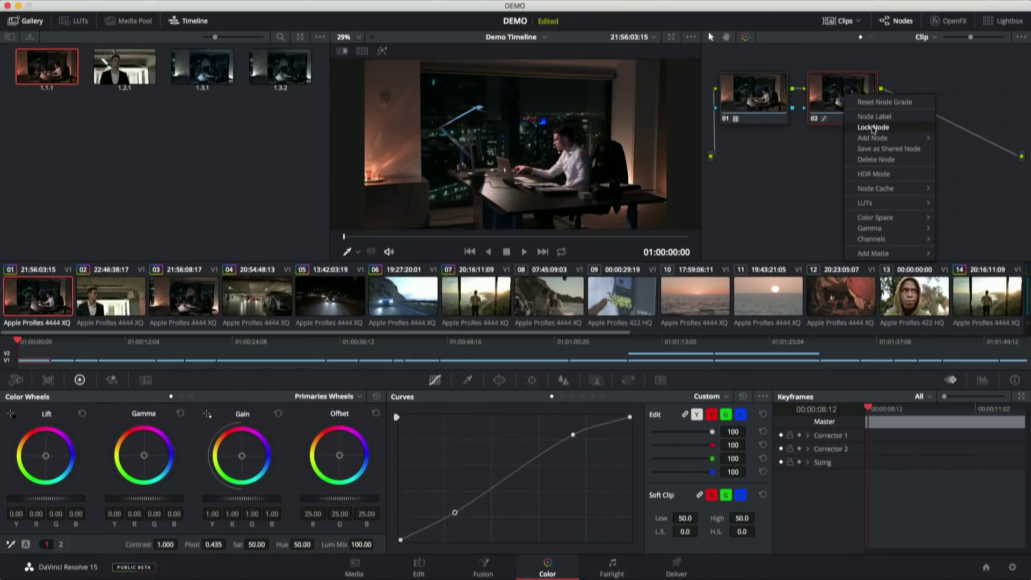
- Save node 02 as Shared Node 1 and apply clip 01's grade to clip 03
click(883, 148)
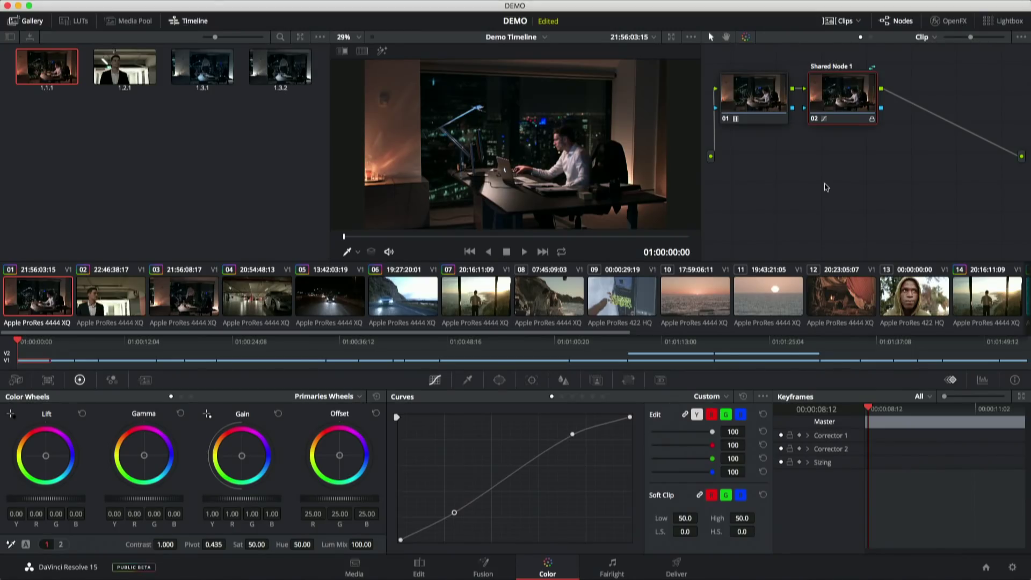
click(197, 293)
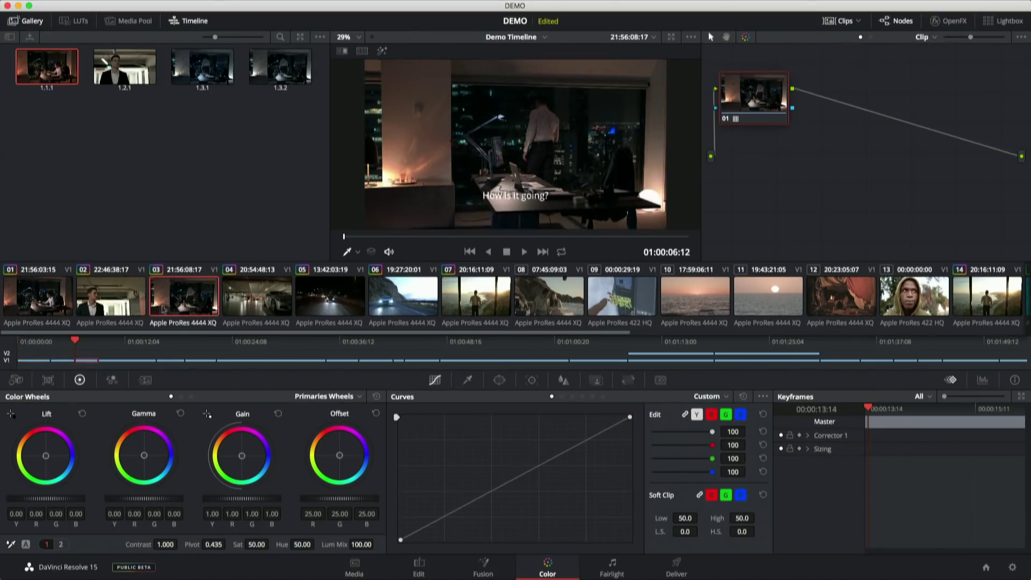
middle_click(25, 303)
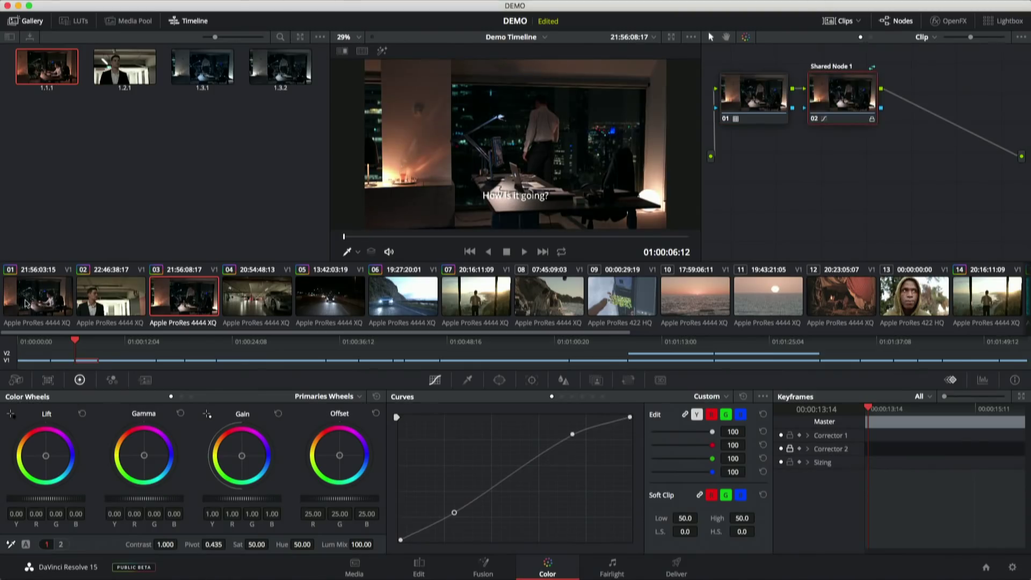
click(27, 301)
click(191, 300)
- Select clip 02 in the thumbnail strip for grading
click(49, 295)
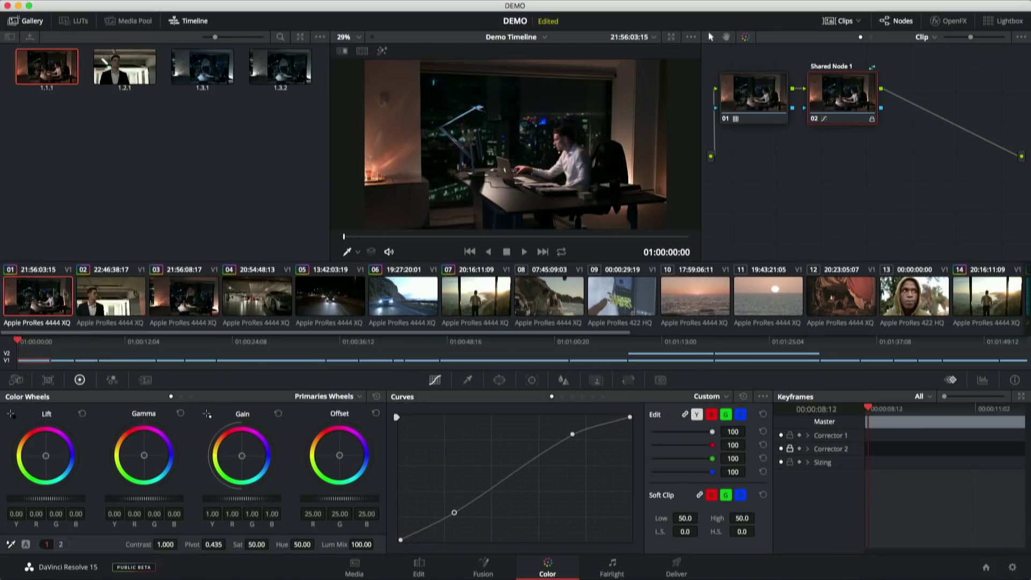
click(185, 296)
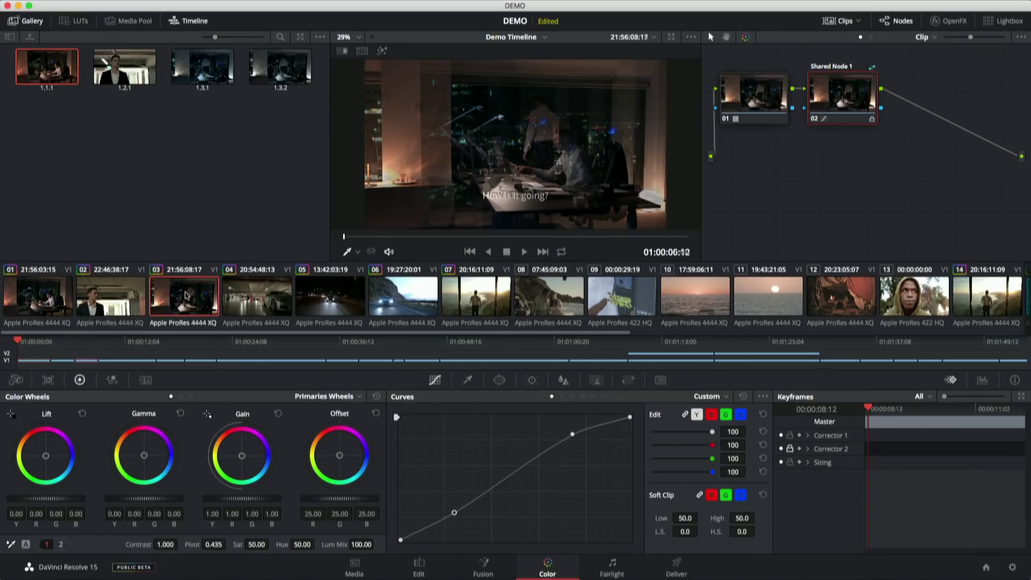
click(105, 299)
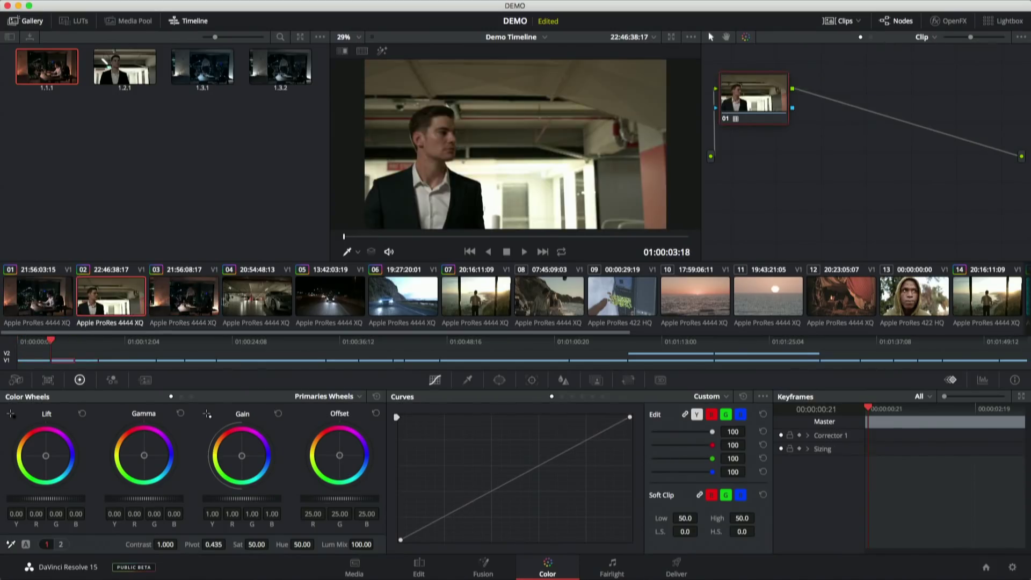
- Add a serial node to clip 02 and pull the lower curve down to darken it
click(224, 302)
click(123, 301)
key(alt+s)
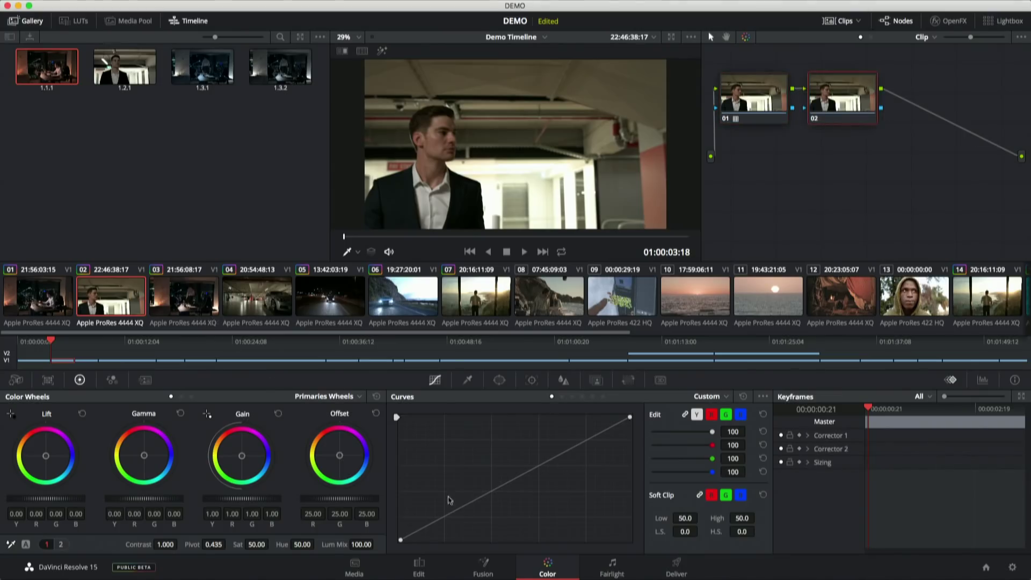
click(573, 446)
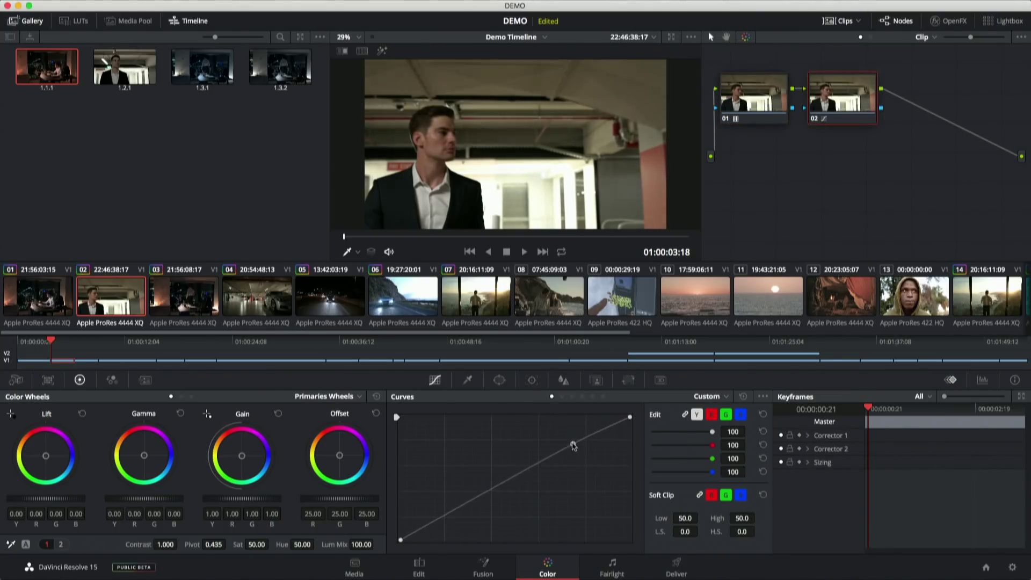
drag(488, 492, 443, 529)
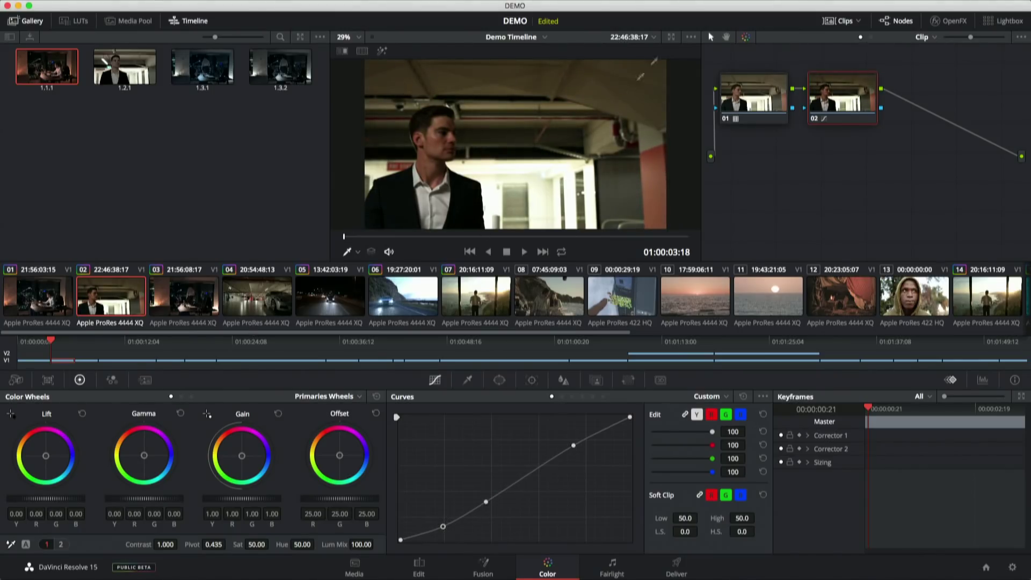
- Save node 02 as Shared Node 2 and move on to clip 04
right_click(859, 102)
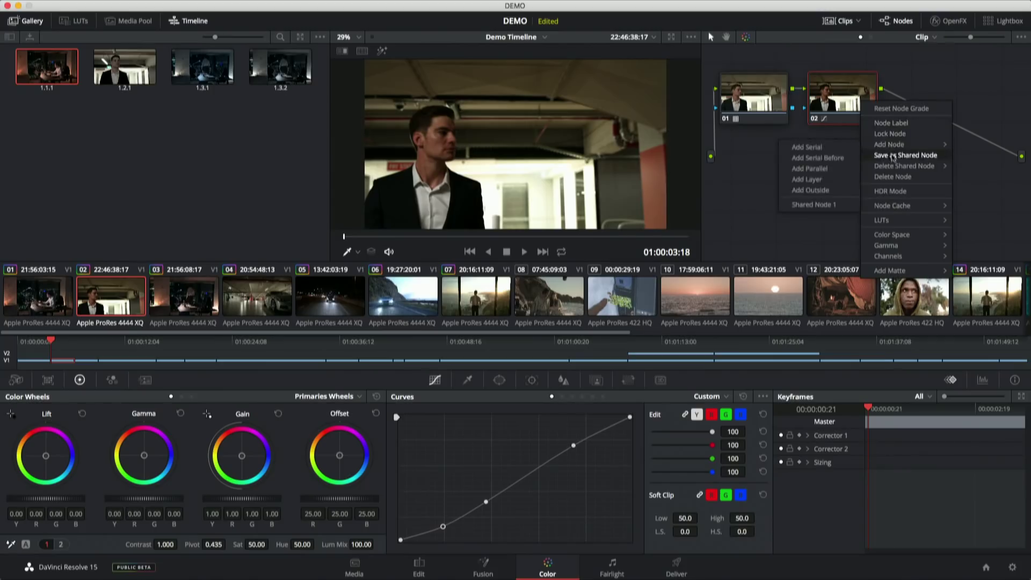
click(896, 155)
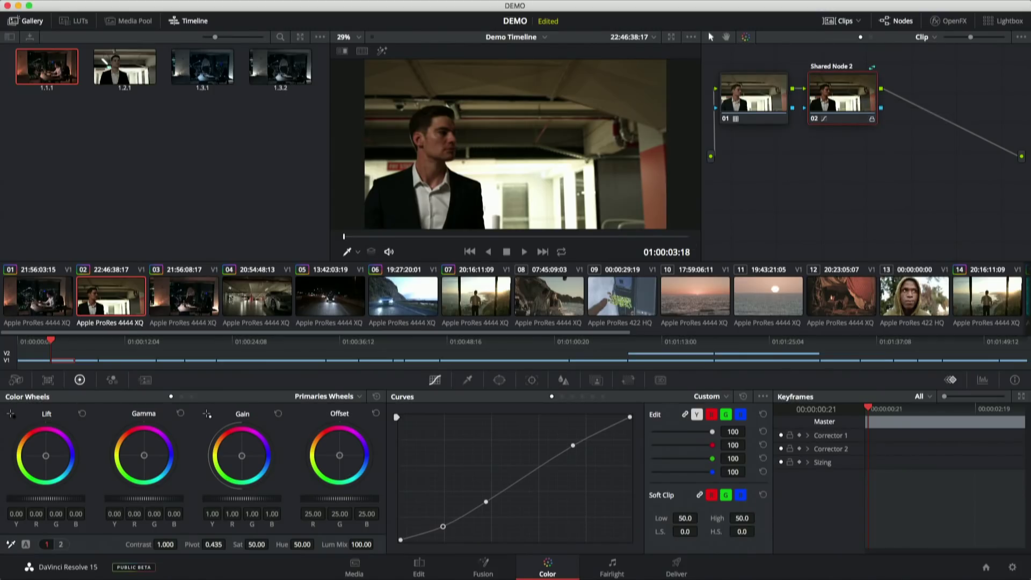
click(230, 297)
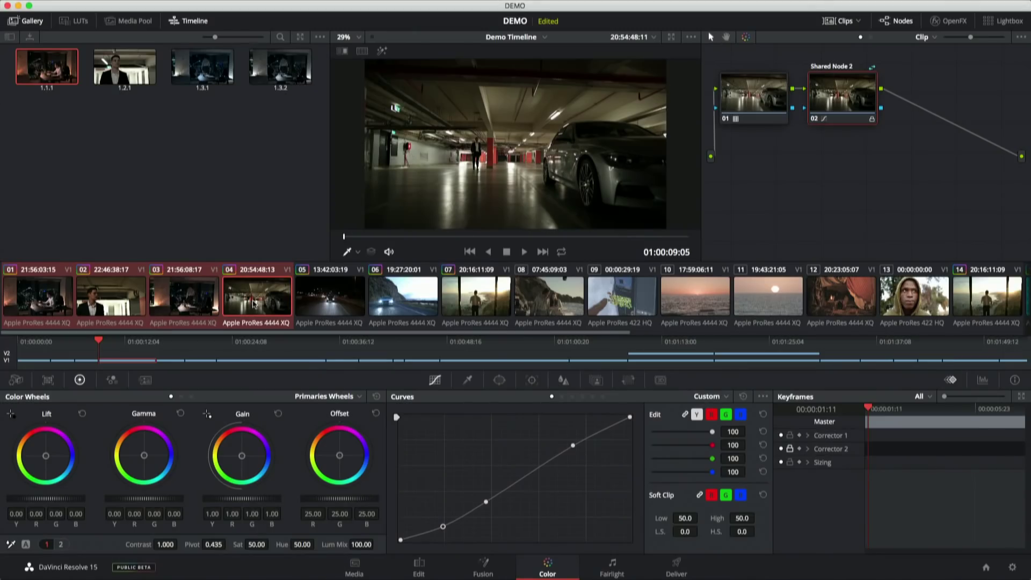
- Add a serial node after Shared Node 2 on clip 04 and save it as Shared Node 3
key(alt+s)
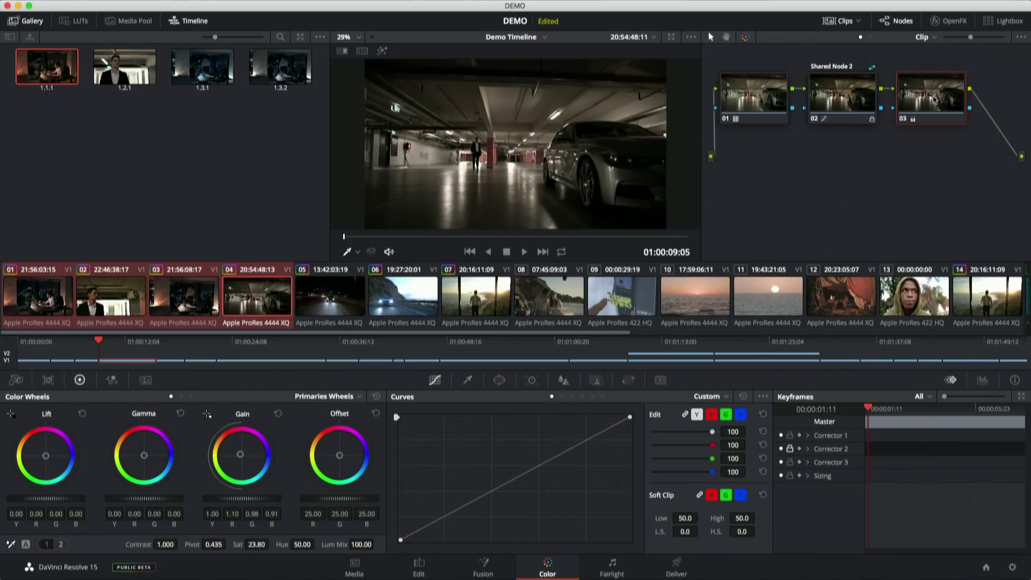
right_click(934, 100)
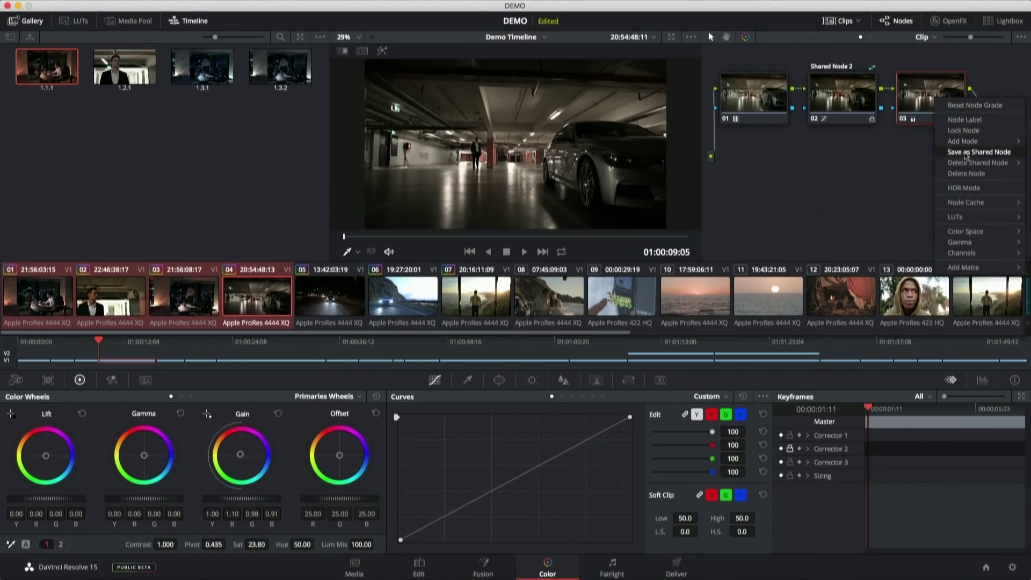
click(965, 153)
- Append Shared Node 3 to all selected clips, then check it on clips 03 and 01
mouse_move(396, 3)
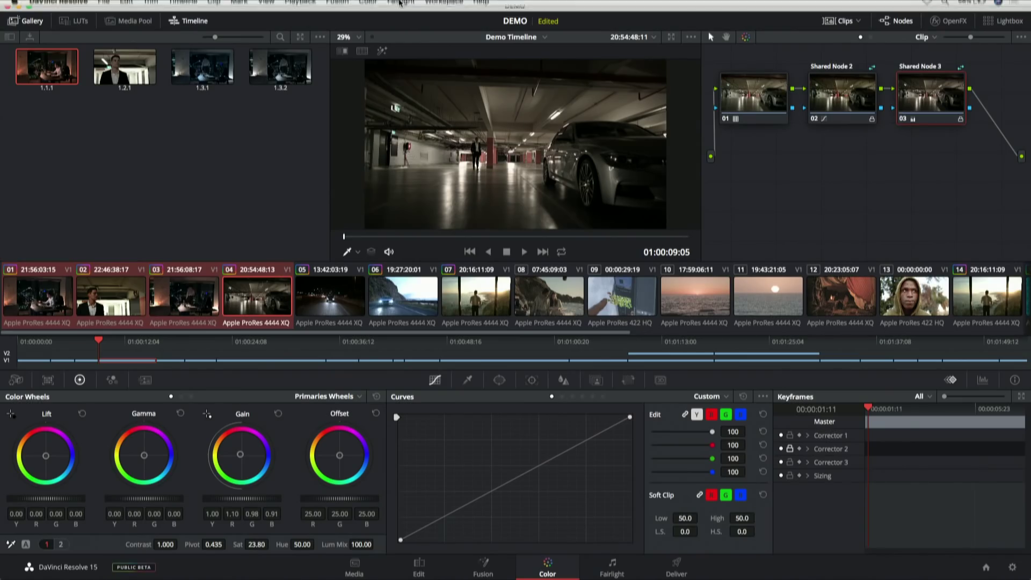
click(368, 6)
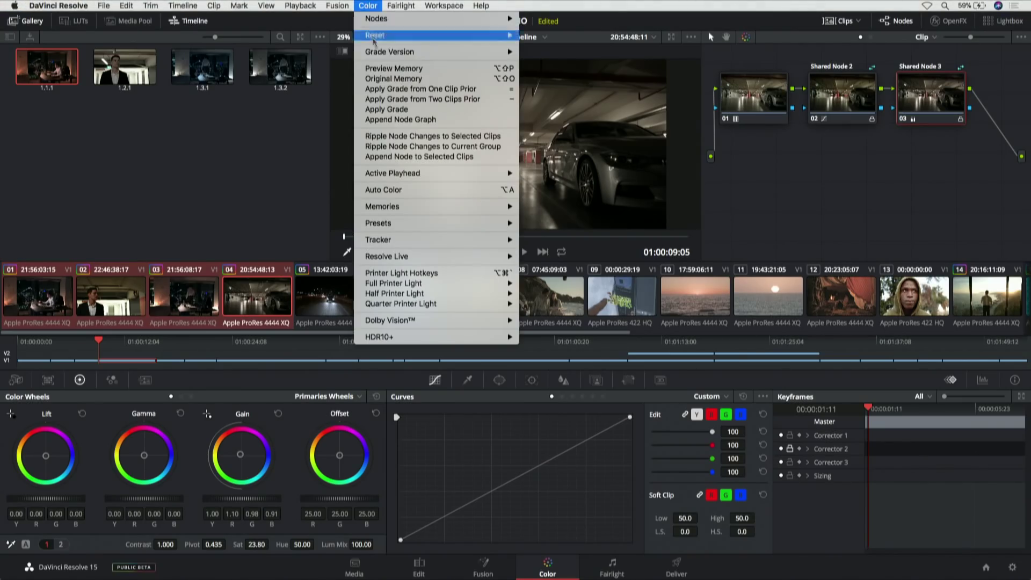
click(435, 157)
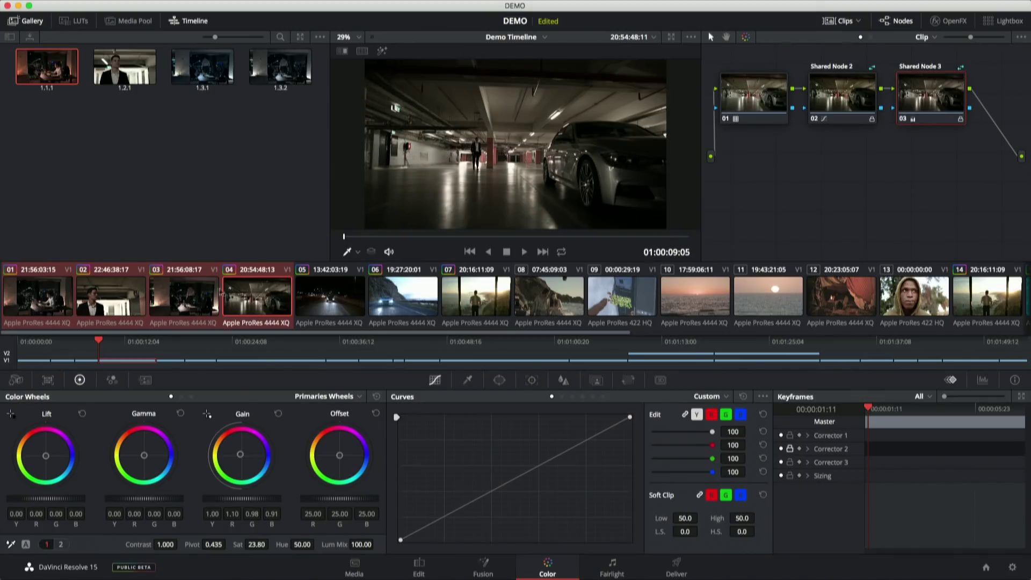
click(179, 307)
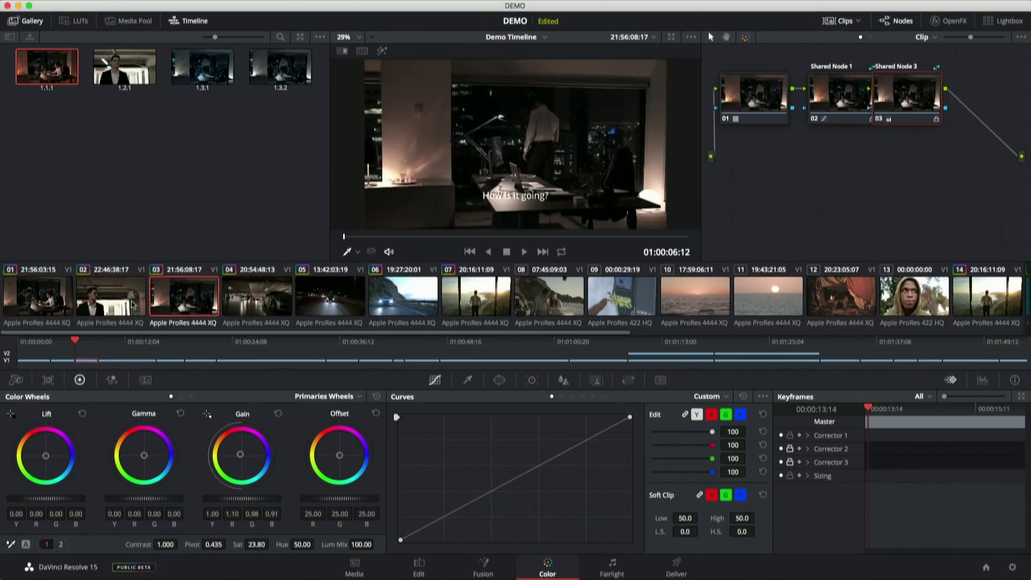
click(136, 304)
click(48, 296)
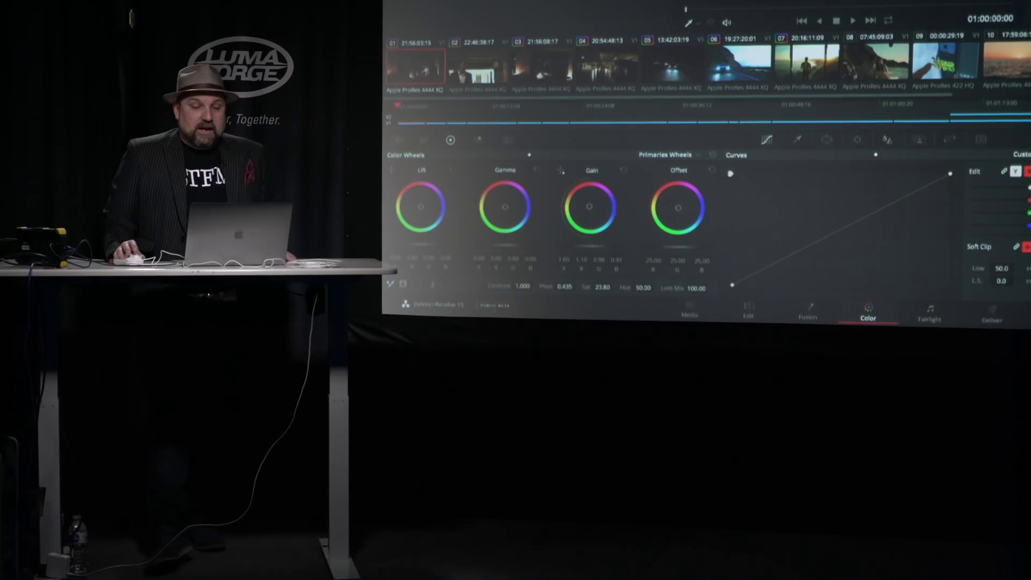
- Scroll the clip strip to the later duplicates and select ungraded clip 21
scroll(937, 97, down, 5)
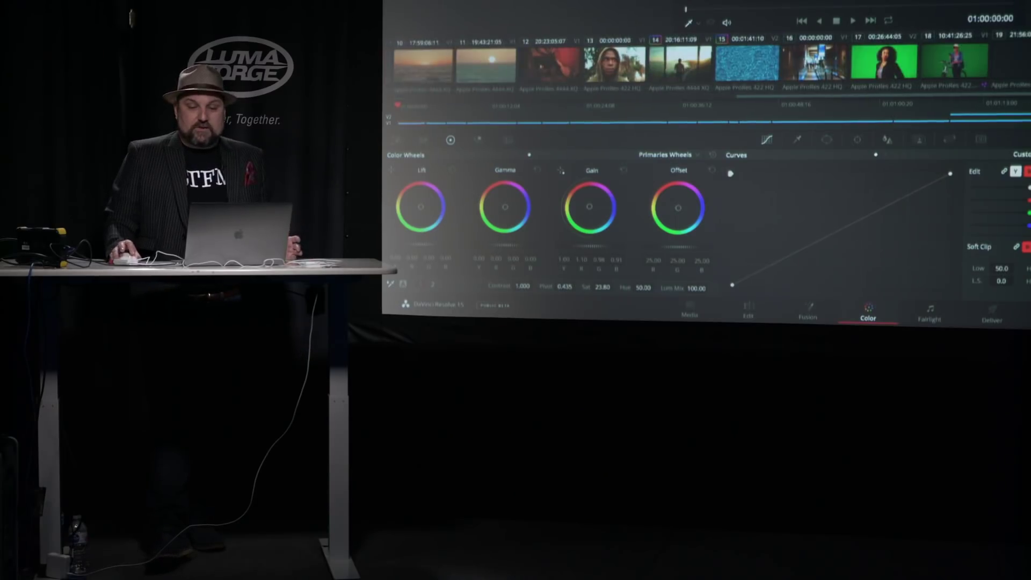
click(983, 84)
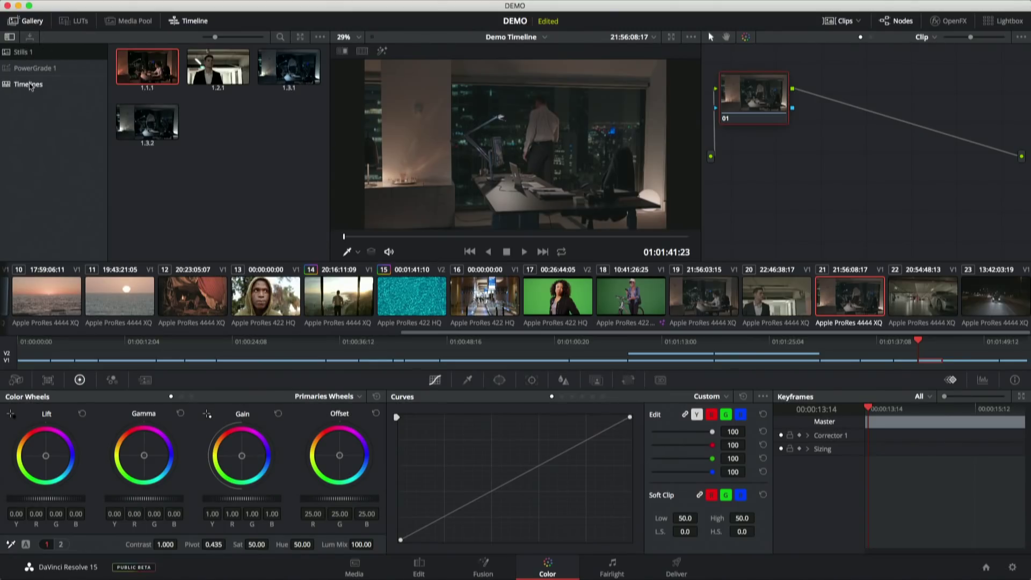
- Show the Demo Timeline grades in the Timelines album and select ungraded clip 19
click(31, 85)
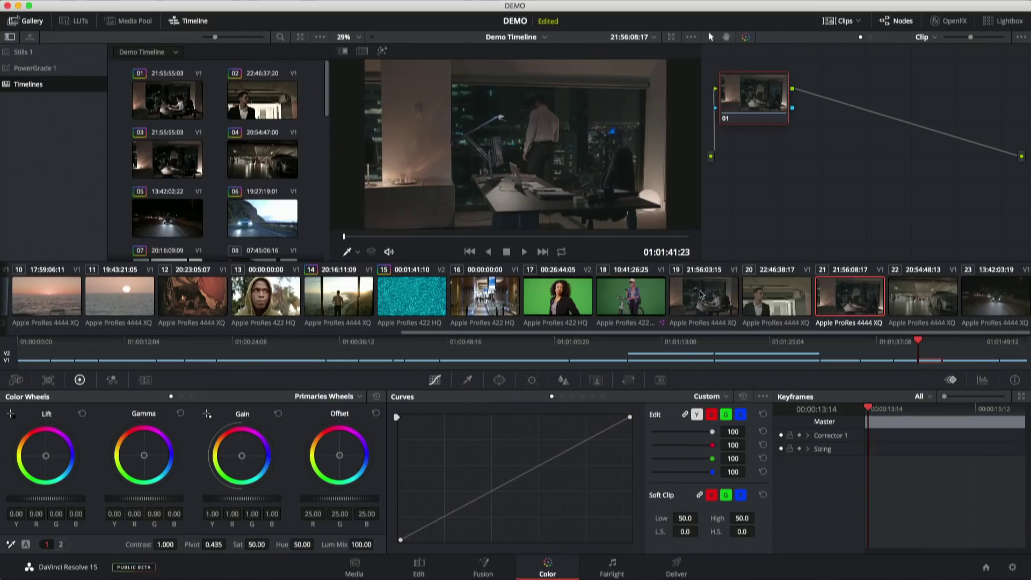
click(701, 294)
- Apply clip 01's stored grade to clip 19 and clip 02's stored grade to clip 20
right_click(165, 93)
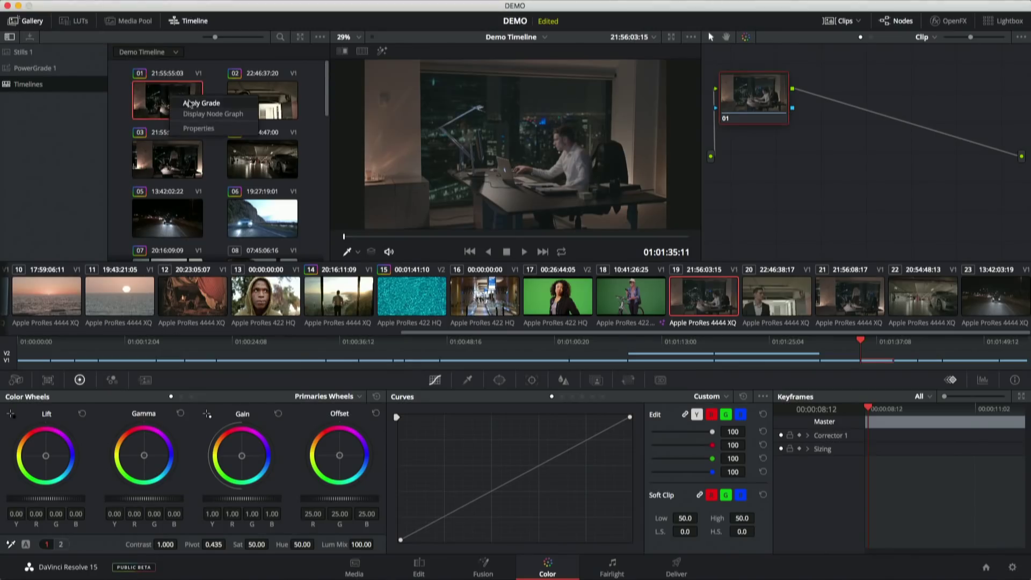
click(192, 105)
click(775, 299)
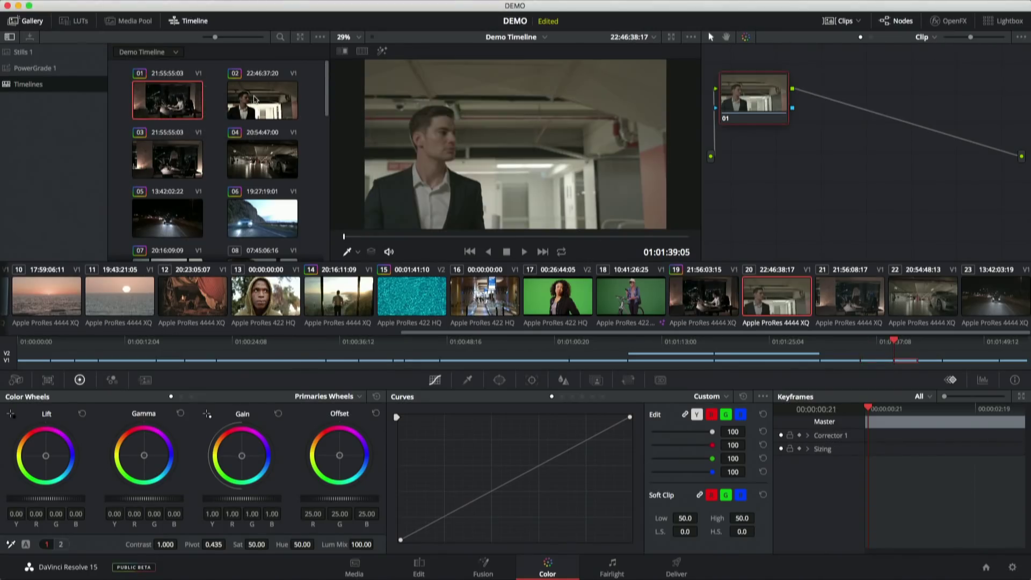
right_click(254, 99)
click(279, 106)
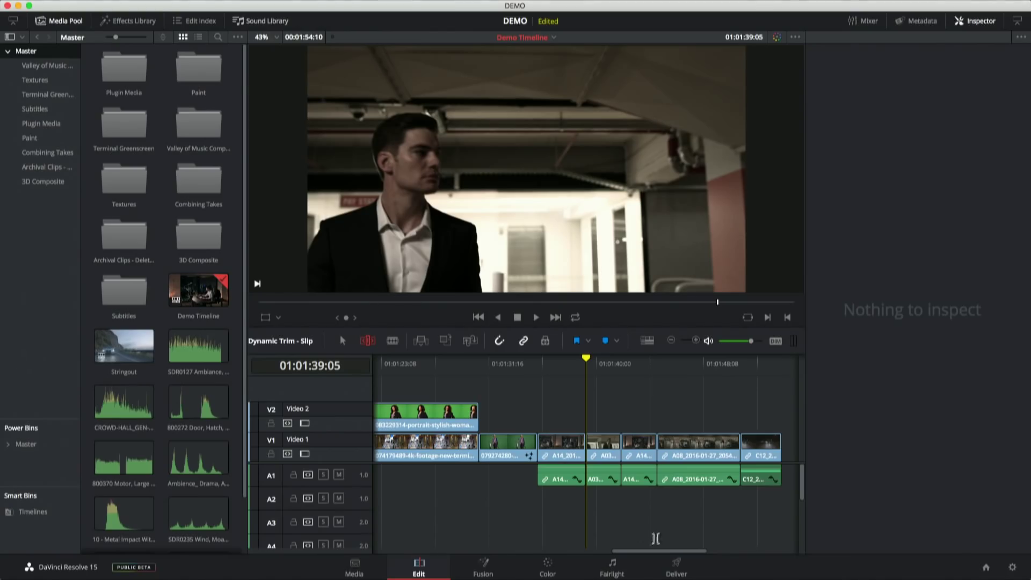
- Show source and timeline viewers side by side and park the playhead on the hooded man clip
drag(655, 553, 553, 545)
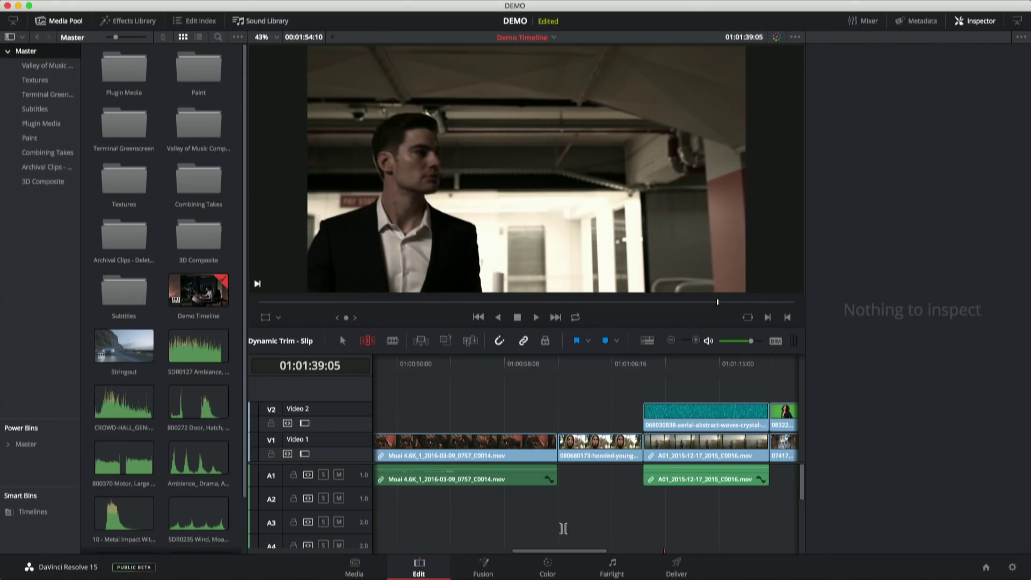
click(981, 22)
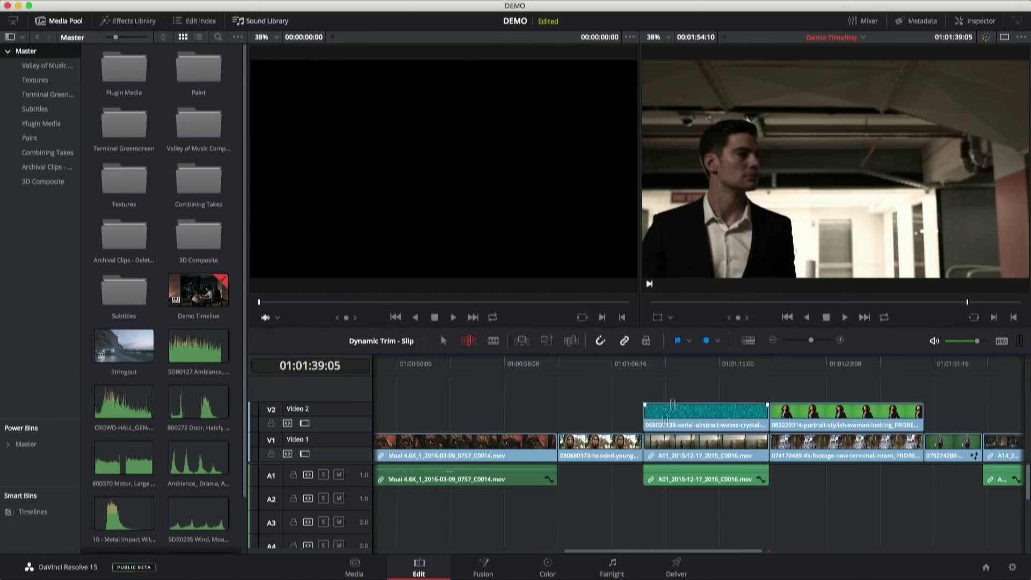
click(604, 364)
click(517, 368)
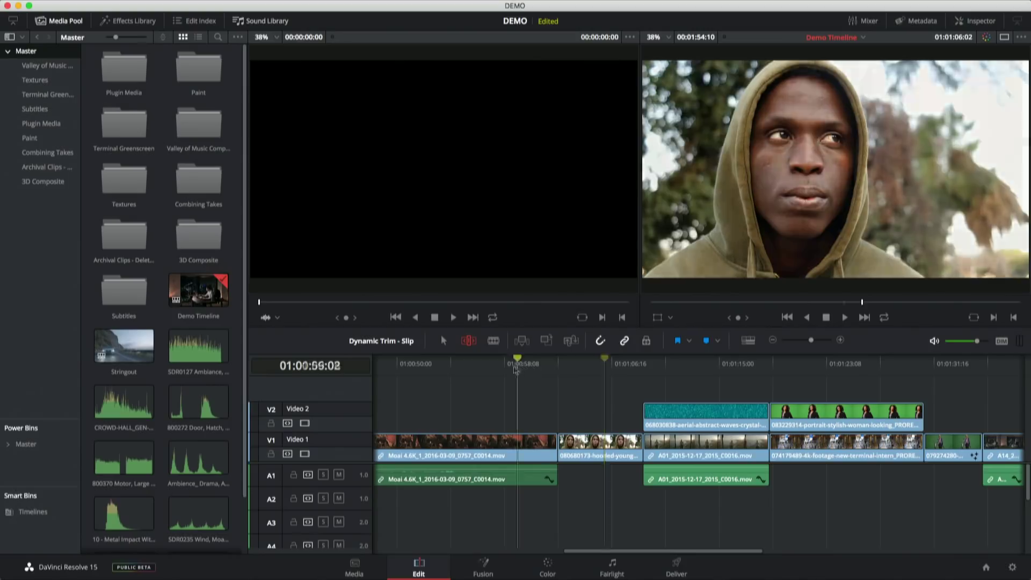
drag(515, 370, 606, 376)
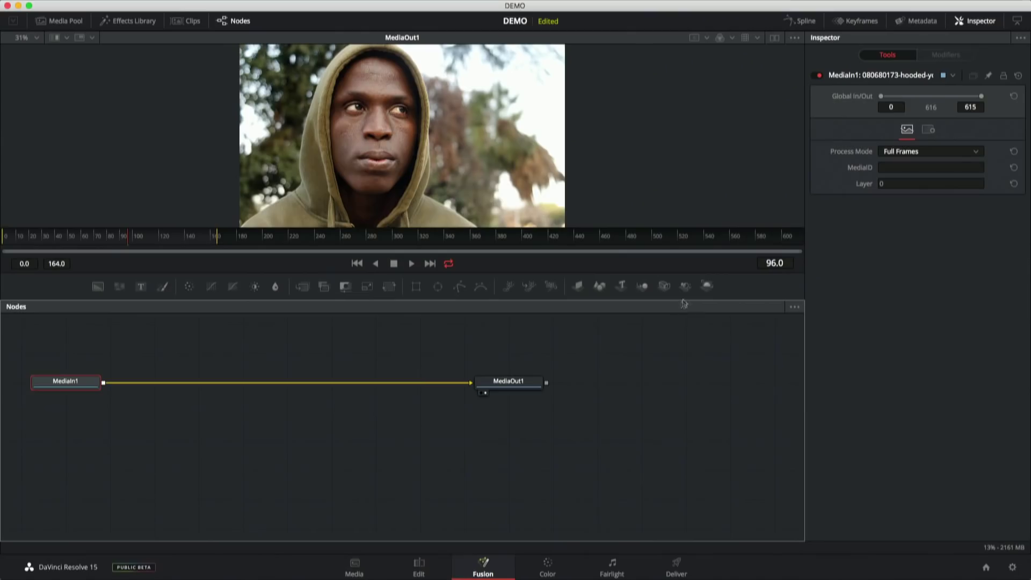
- Add a Paint node in Clone mode and paint clean skin over the forehead mark
drag(684, 299, 693, 412)
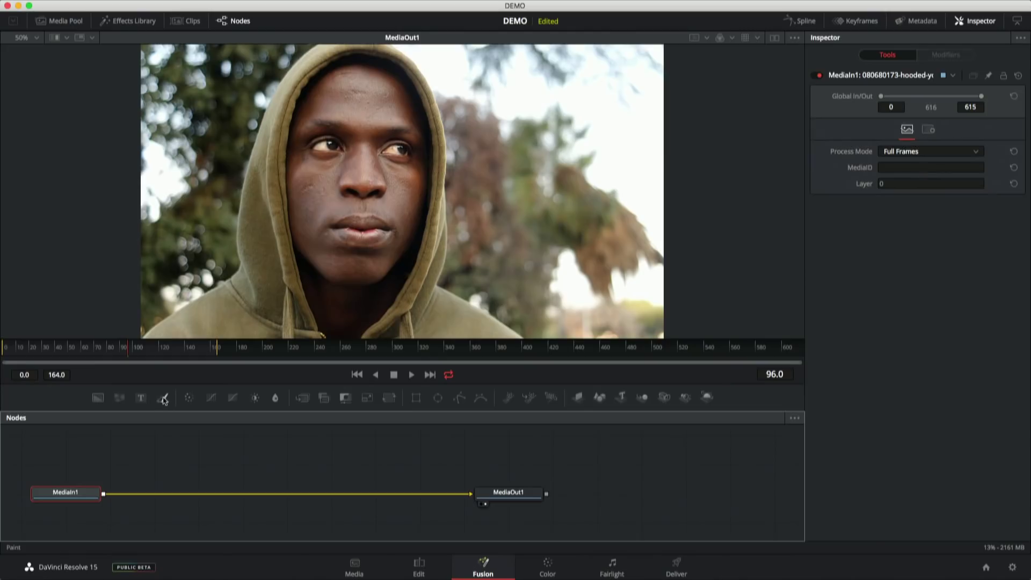
click(164, 399)
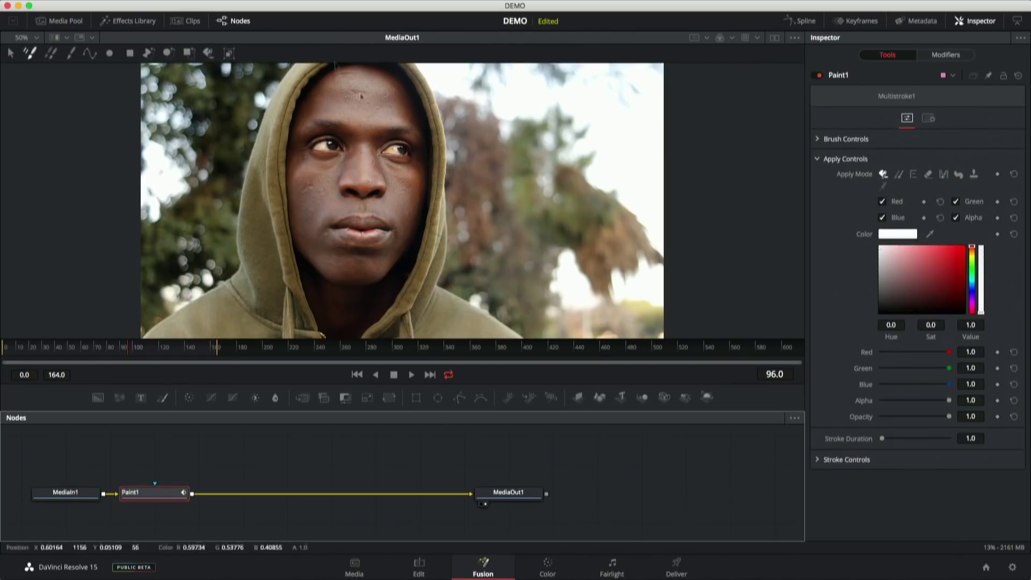
click(71, 54)
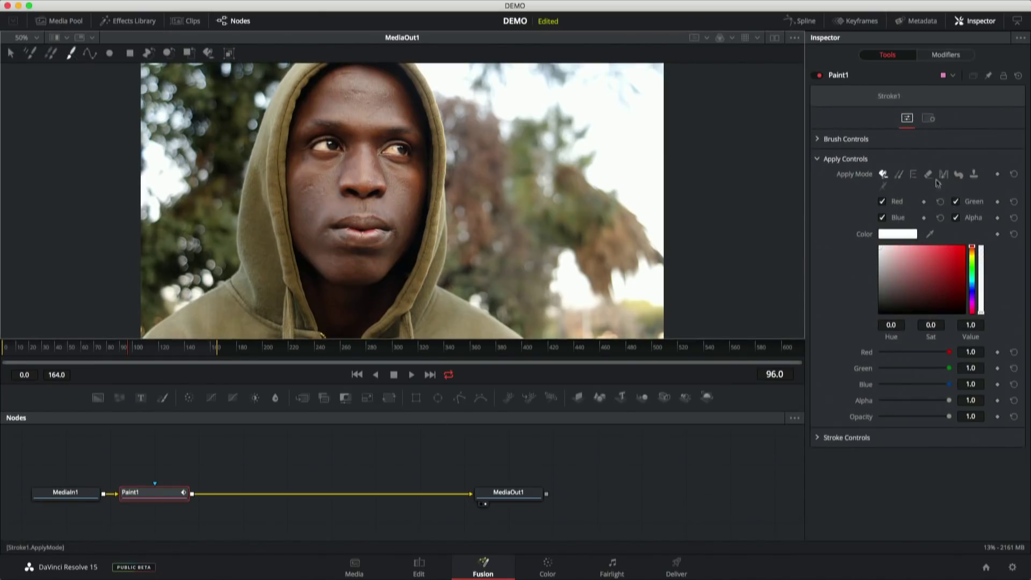
click(899, 175)
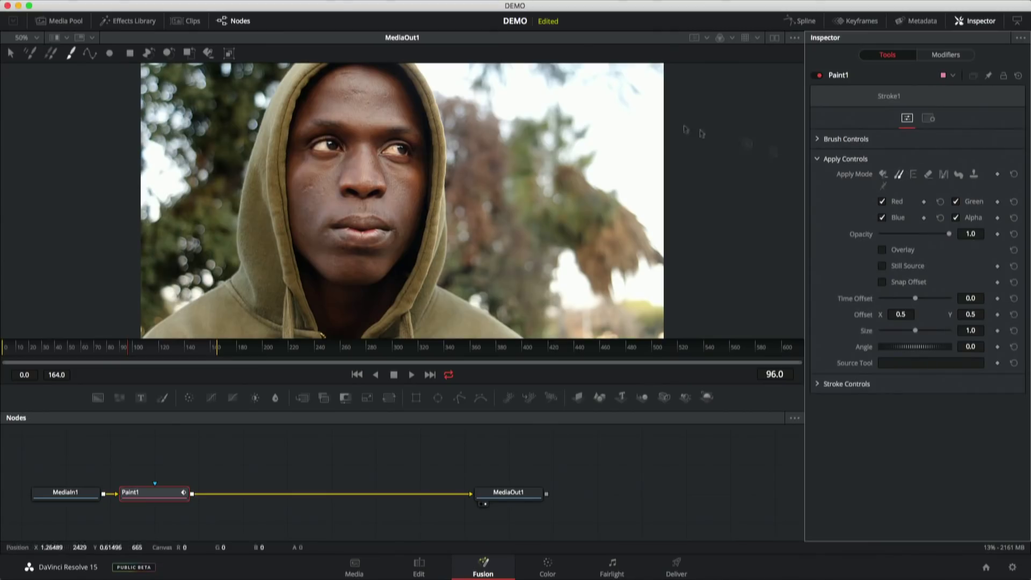
alt+click(360, 99)
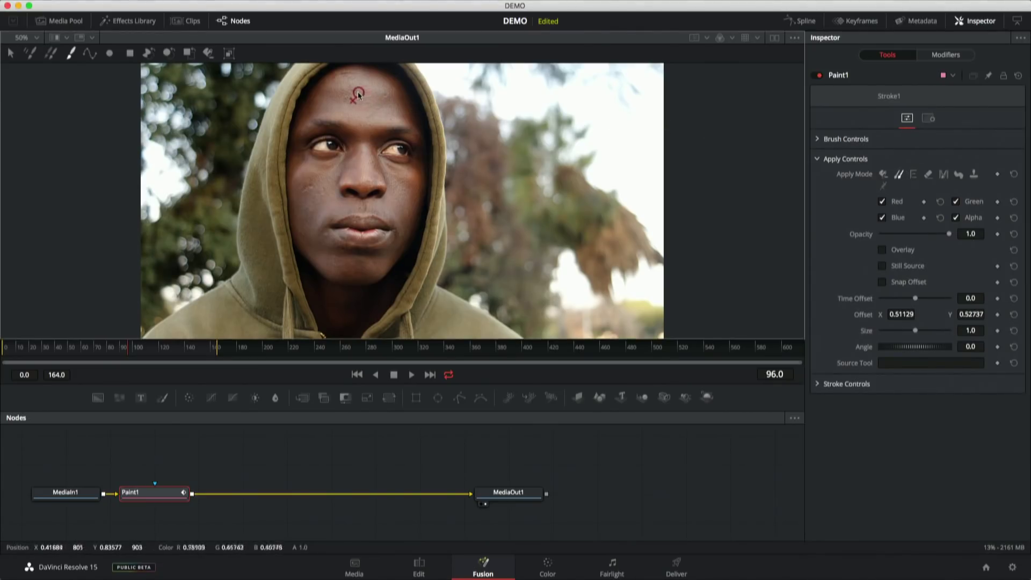
mouse_move(352, 95)
mouse_down()
mouse_move(366, 111)
mouse_move(389, 94)
mouse_up()
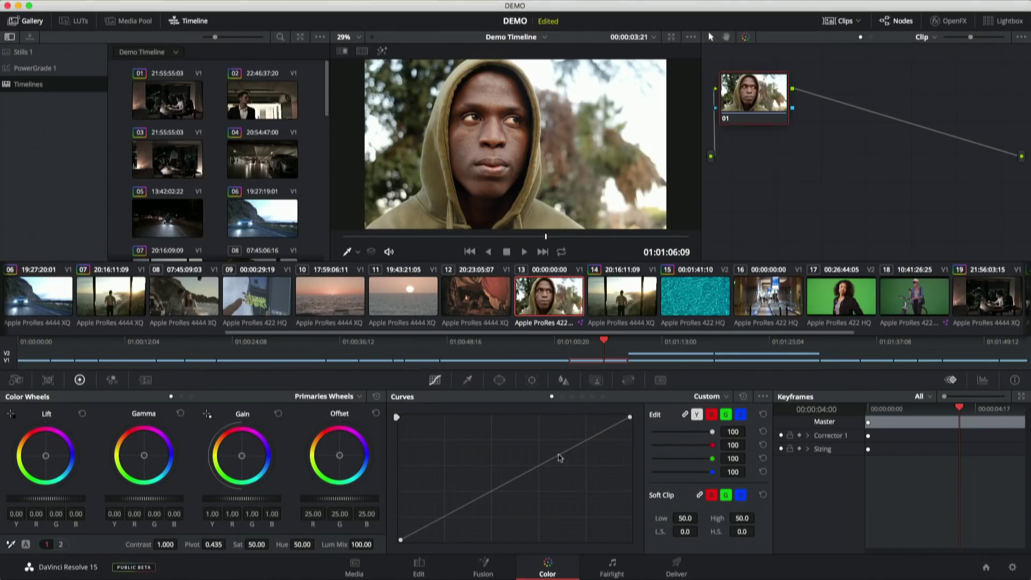
- Bend clip 13's custom curve into an S shape for added contrast
click(563, 446)
drag(480, 494, 480, 503)
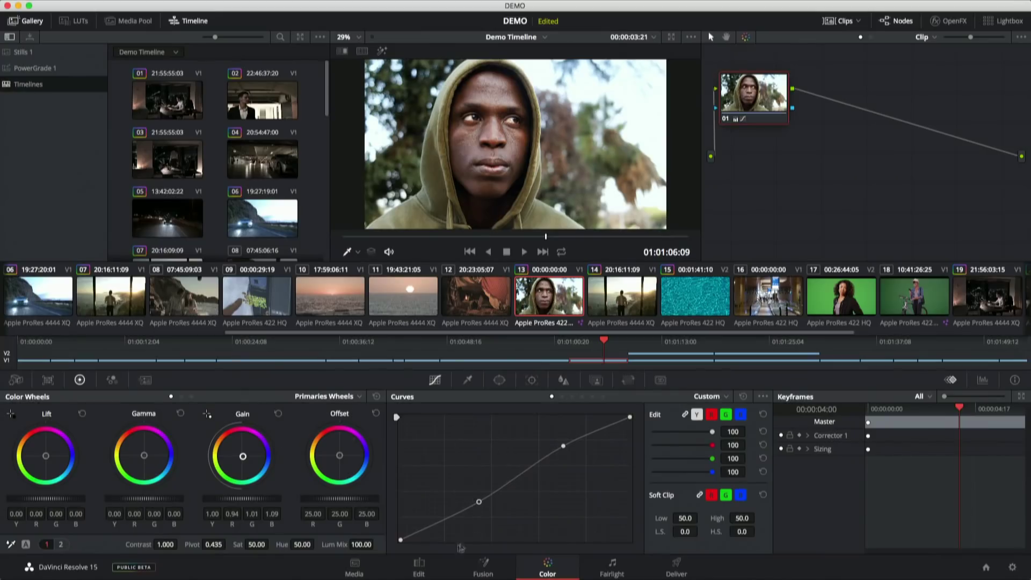
click(494, 574)
- Return to the Edit timeline and park the playhead on the aerial water clip
click(419, 568)
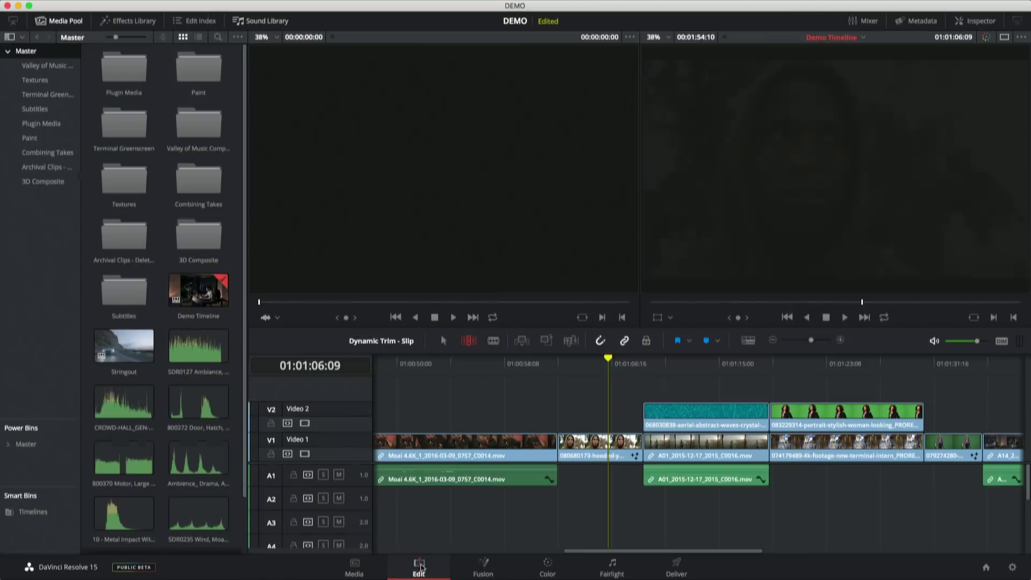
drag(676, 369, 702, 372)
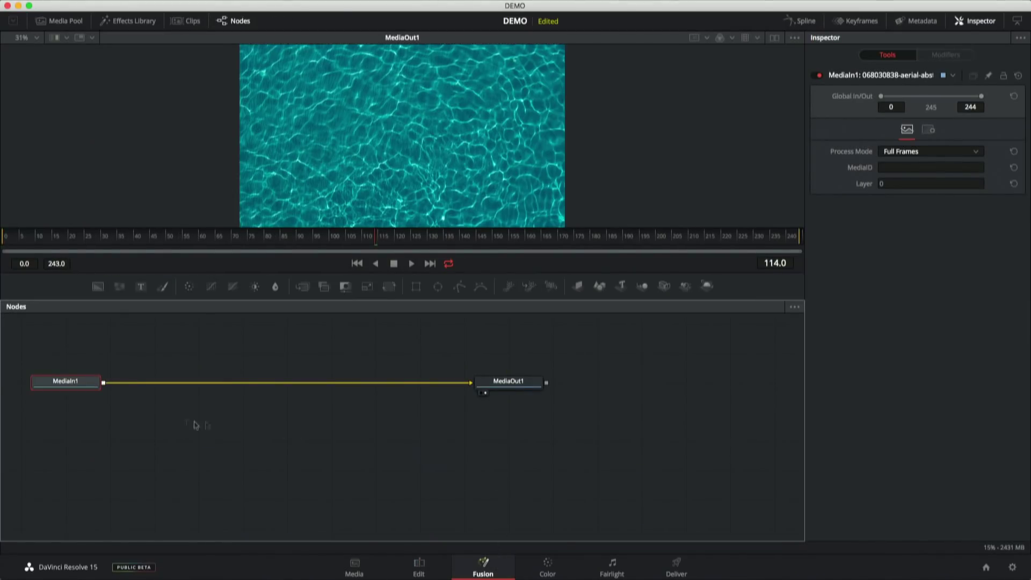
- Add a Text+ node merged over MediaIn1, placing Merge1 on the link and Text1 below
click(141, 289)
drag(154, 411, 240, 381)
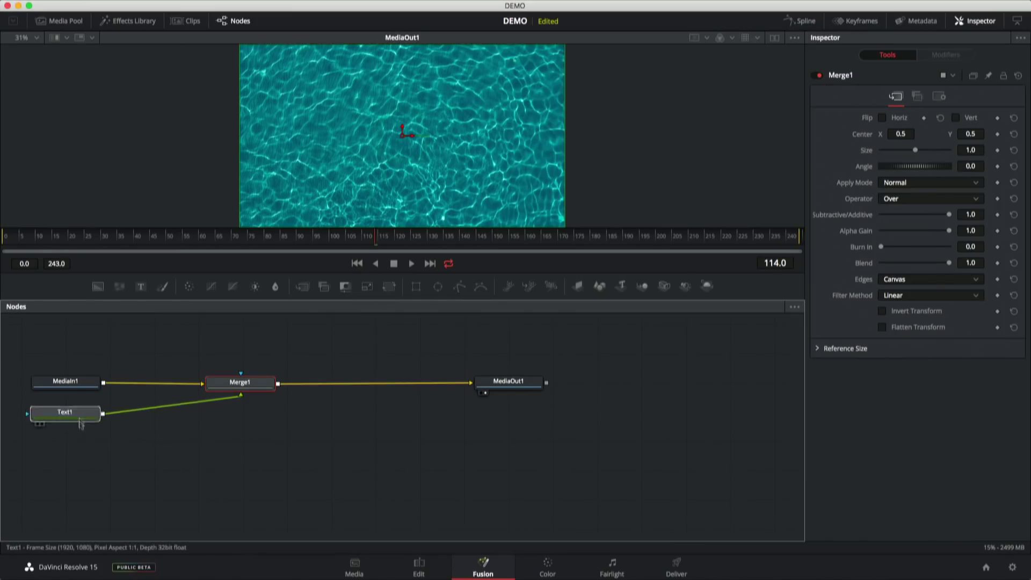
drag(80, 425, 81, 451)
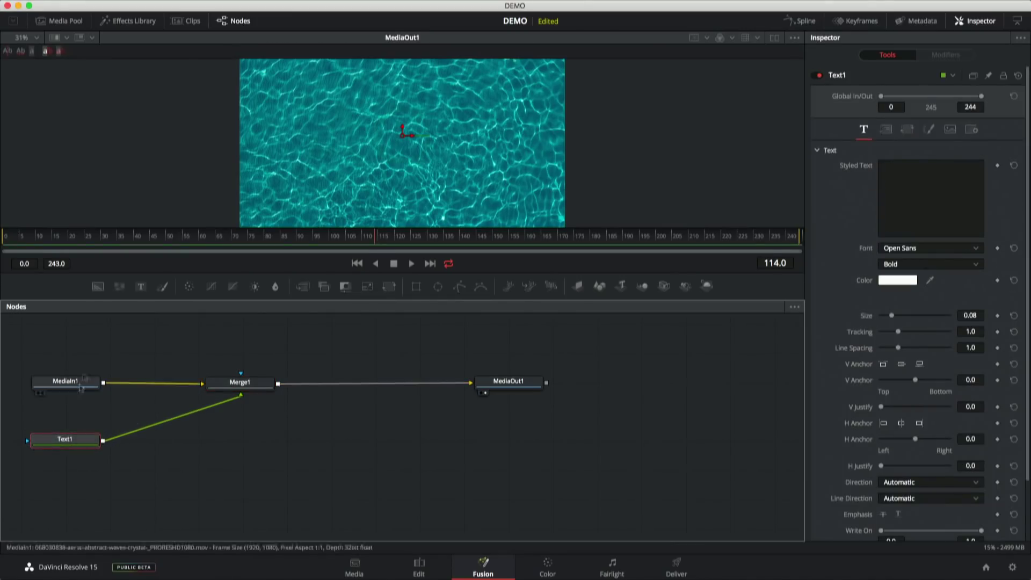
drag(230, 385, 226, 385)
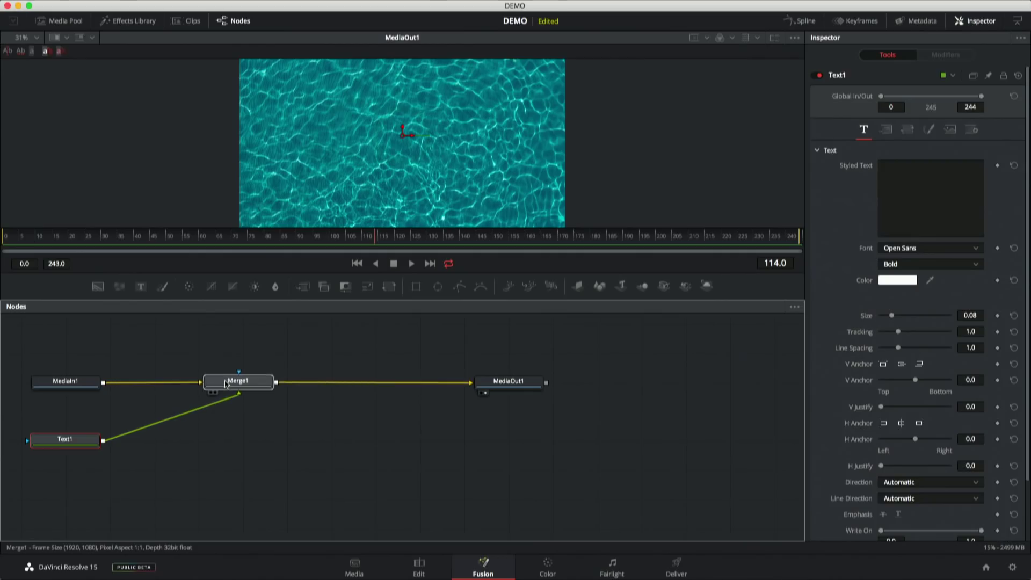
click(226, 385)
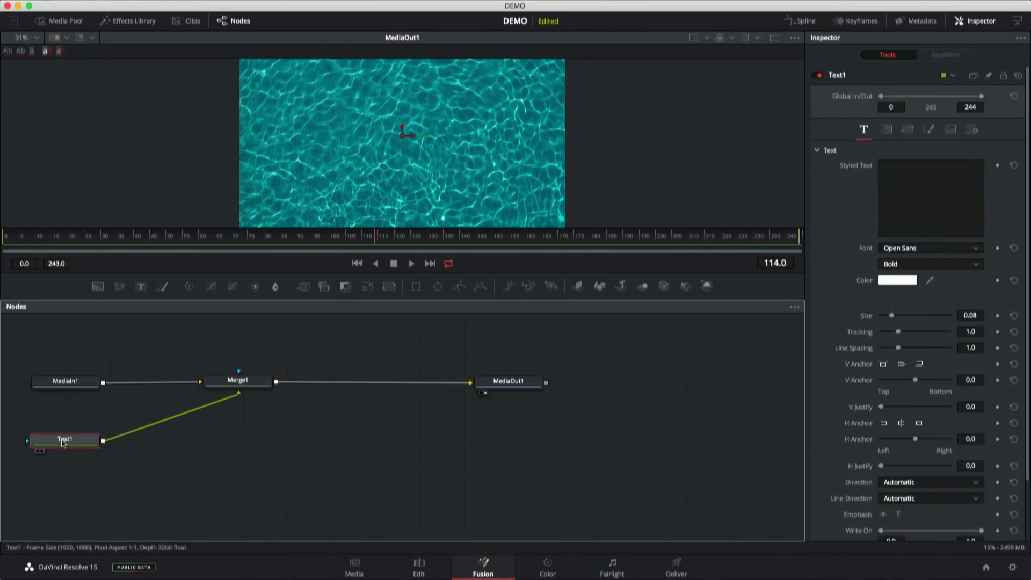
- Enter POOLSIDE as the title text and enlarge it to size 0.3268
click(911, 184)
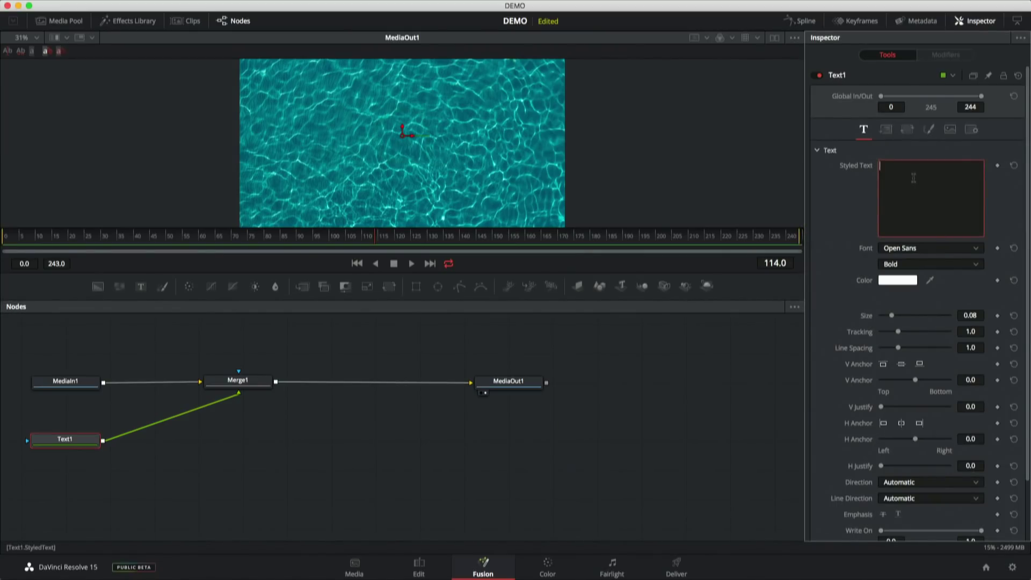
text(POO)
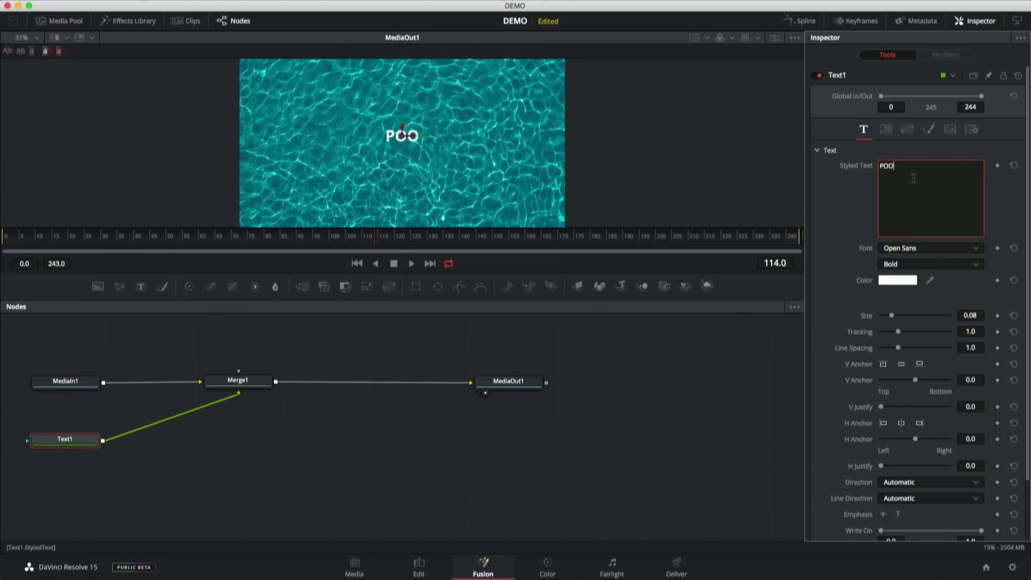
text(LSIDE)
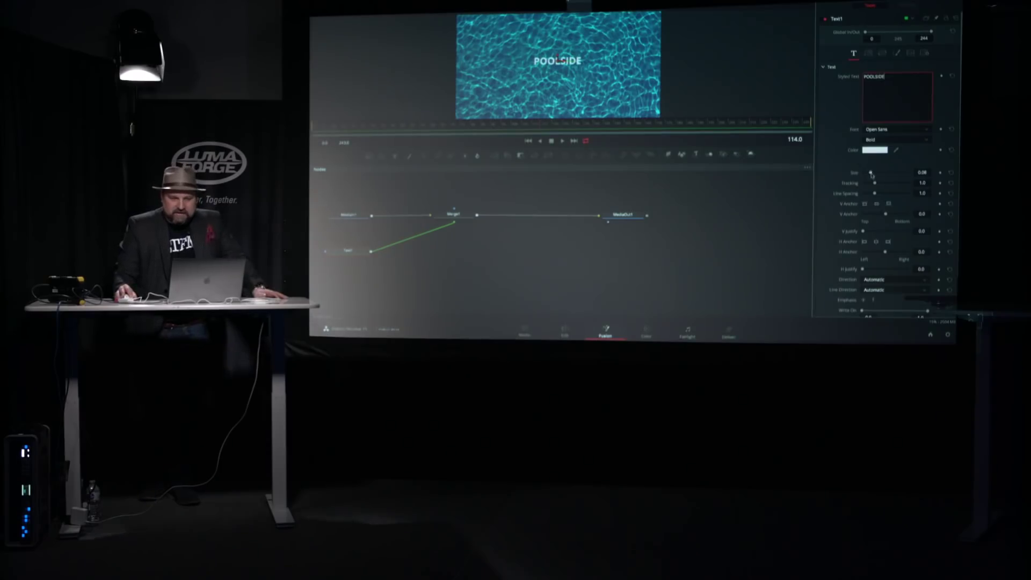
drag(871, 174, 893, 172)
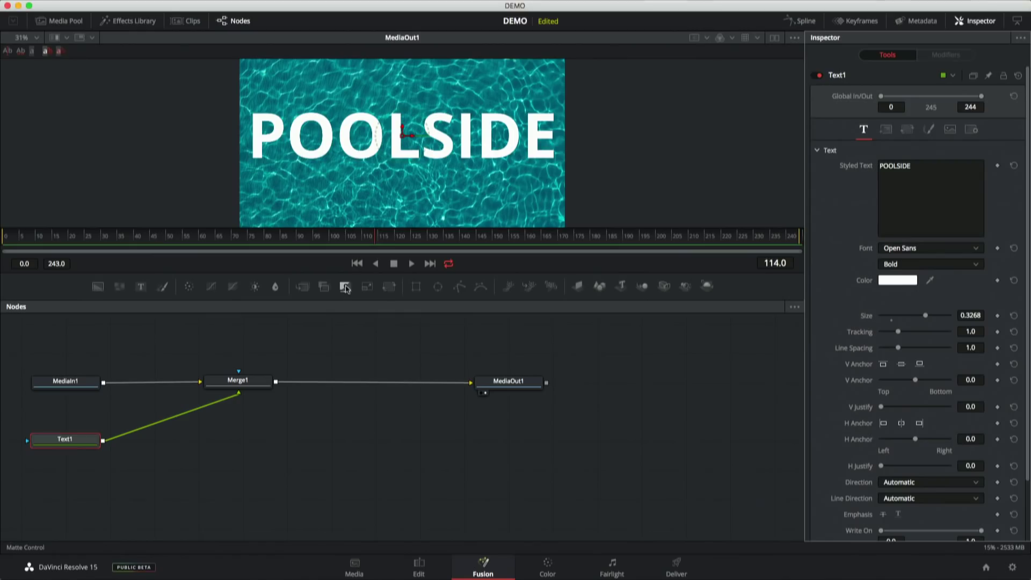
- Replace Merge1 with a Matte Control node, feed Text1 into its garbage matte, and invert it
drag(351, 321, 239, 384)
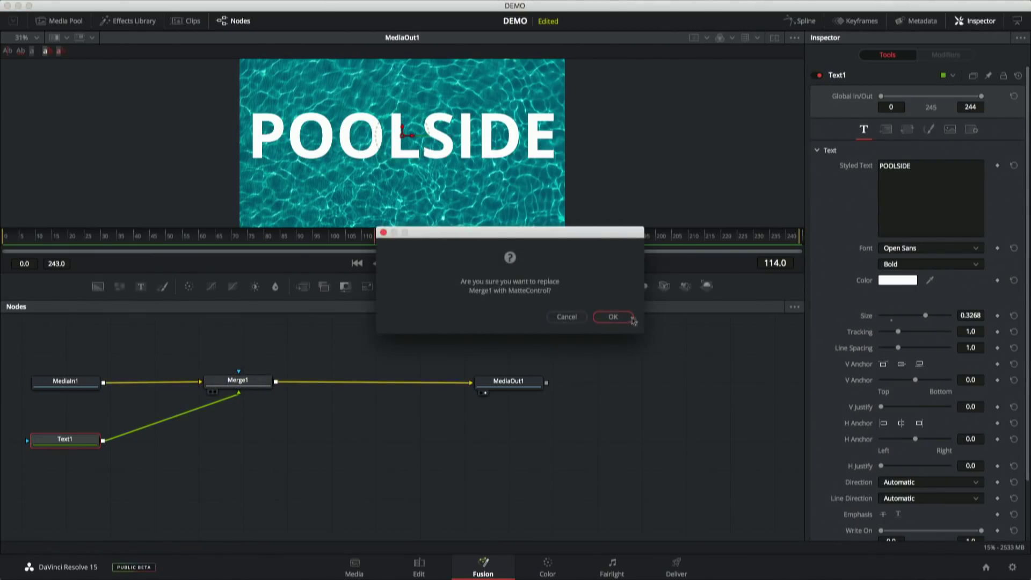
click(612, 317)
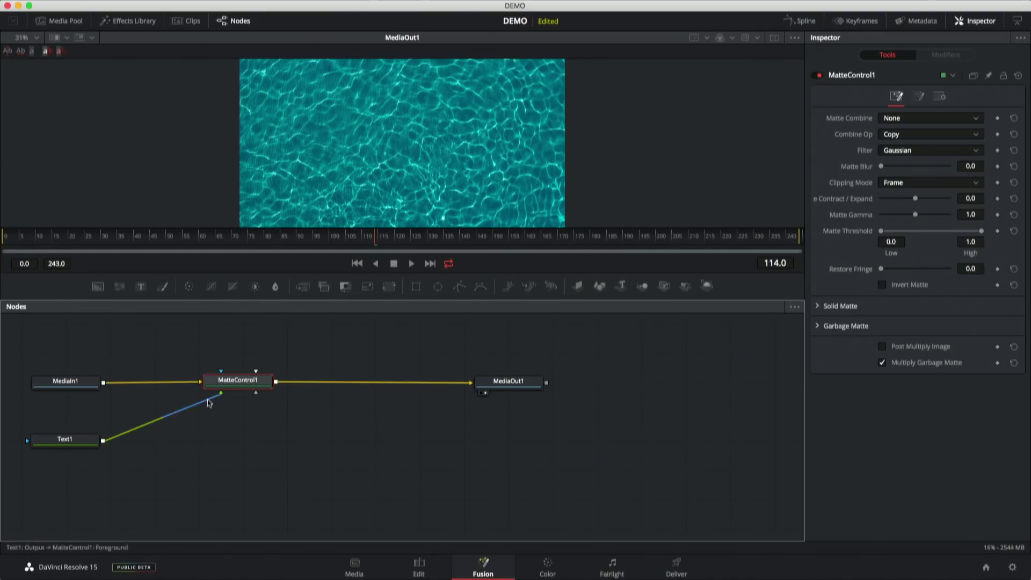
drag(209, 403, 257, 397)
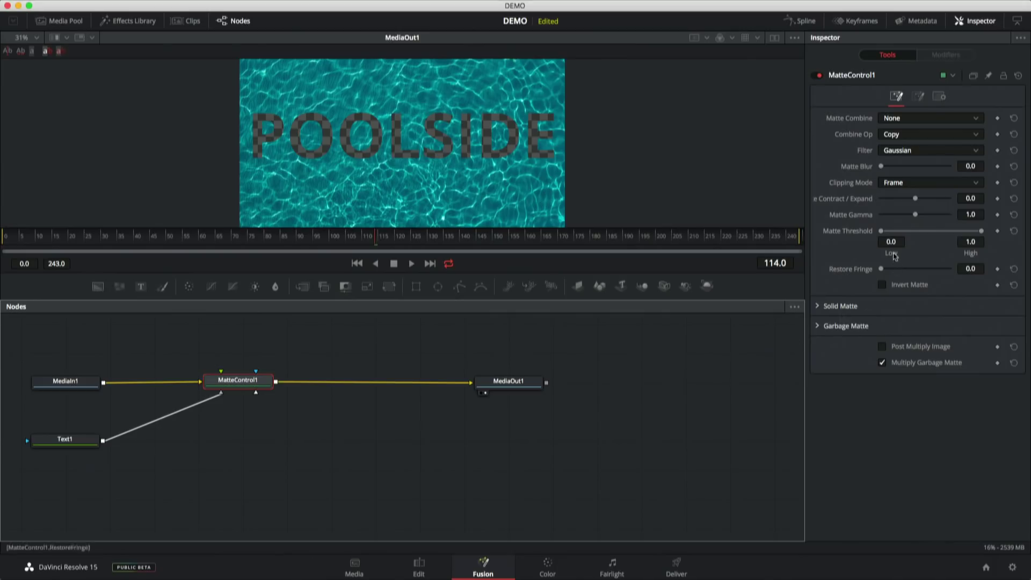
click(816, 326)
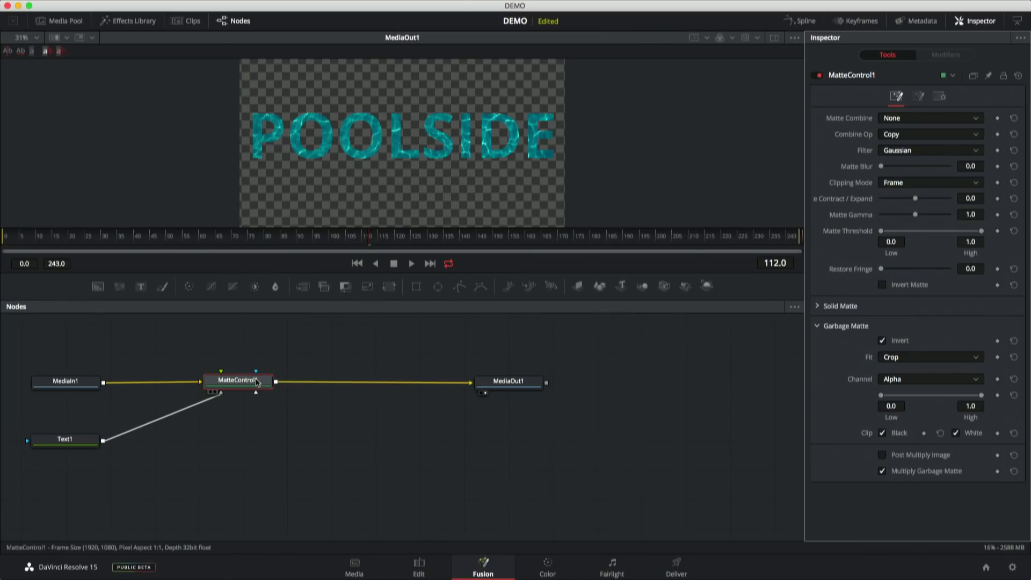
- Add a Shadow node after MatteControl1 and offset the drop shadow right (X 0.526) and down
mouse_move(257, 382)
key(shift+space)
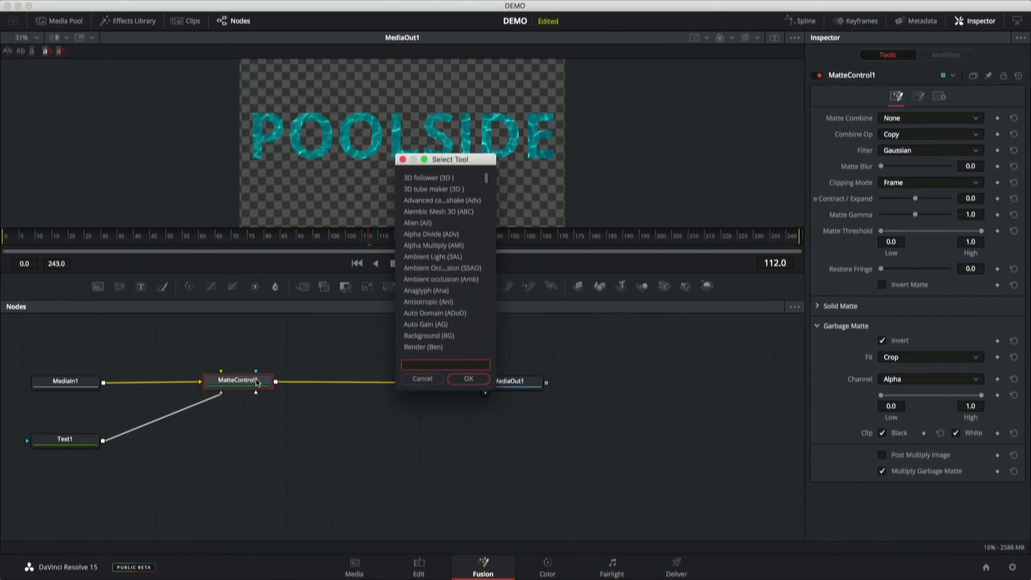
text(SHAD)
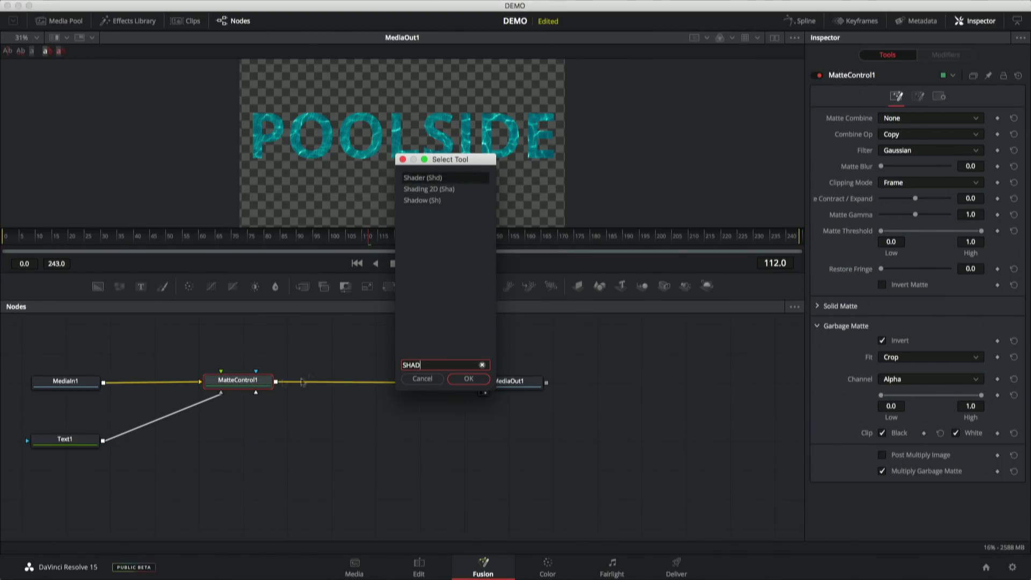
click(421, 199)
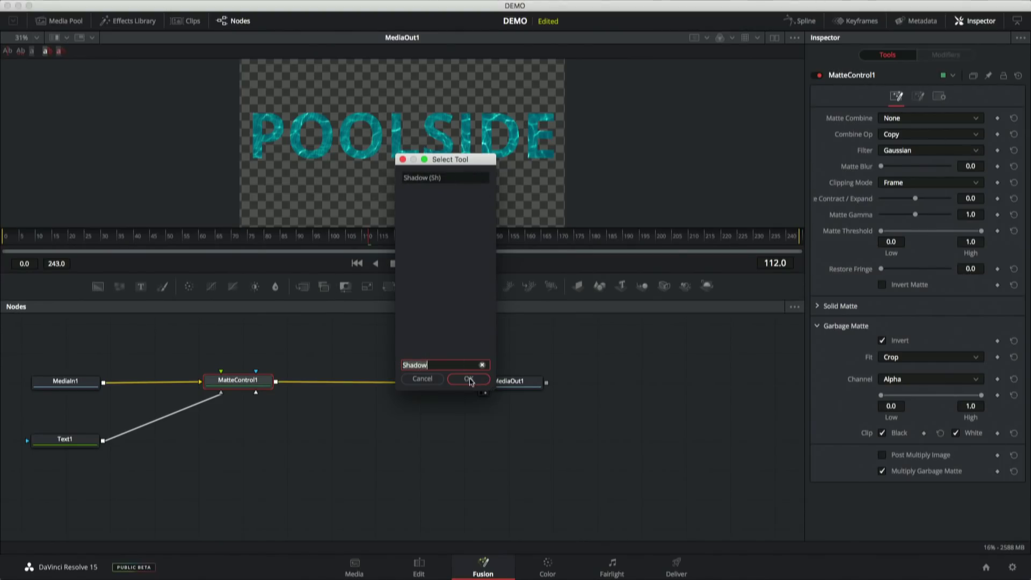
click(469, 380)
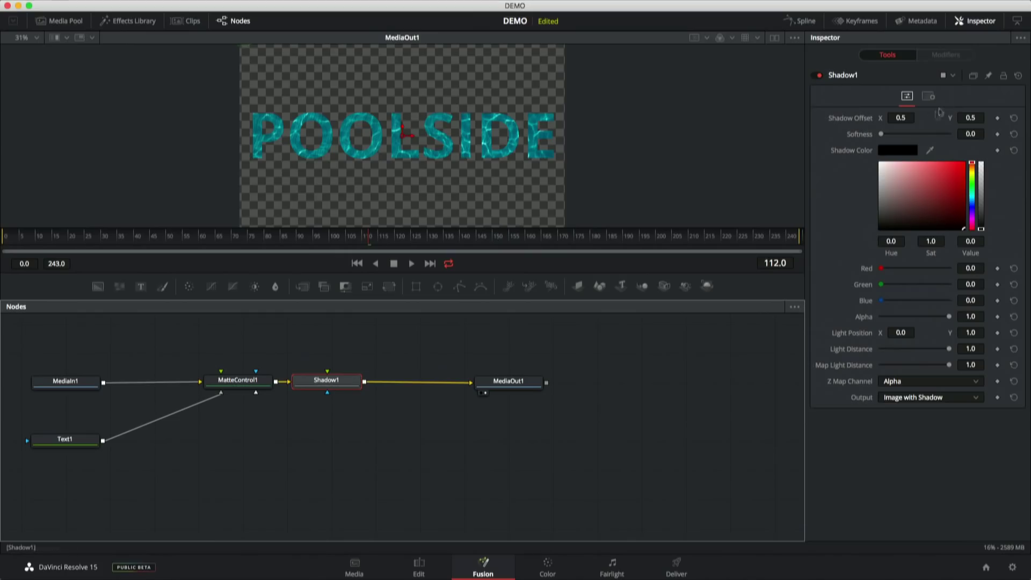
drag(902, 115, 901, 117)
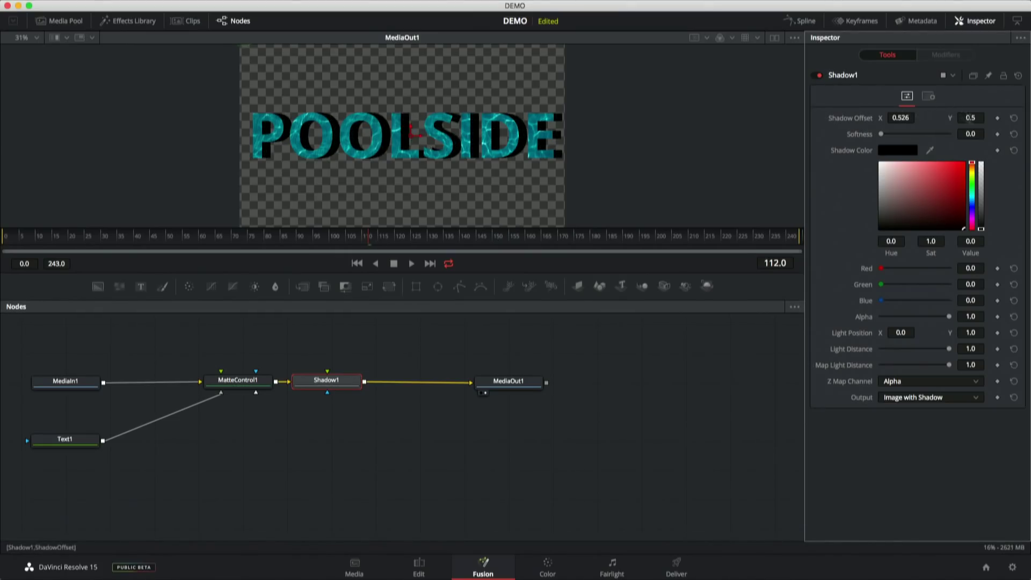
drag(970, 118, 970, 118)
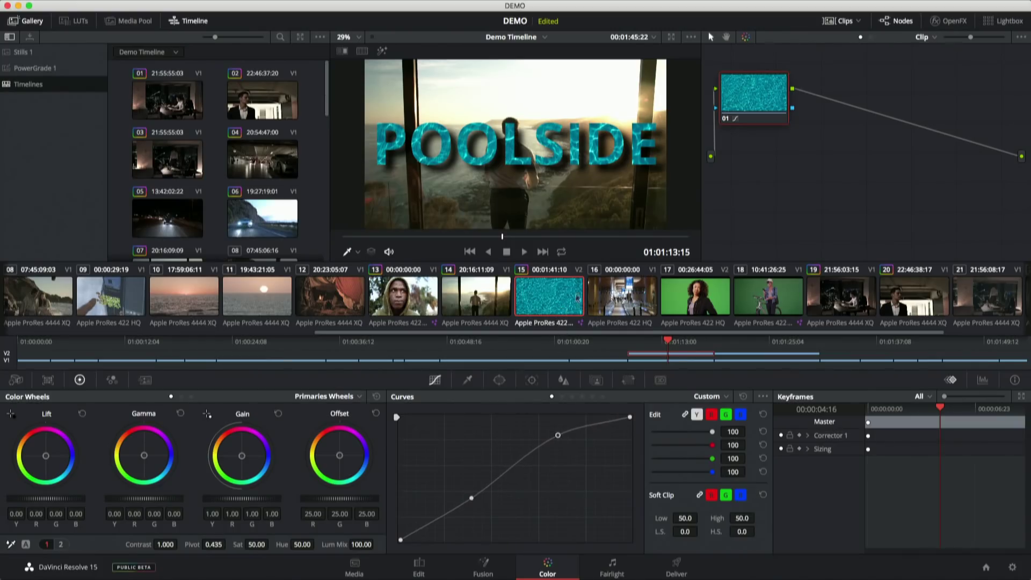
- Raise the upper Custom Curves point and lower the bottom point for a steep S-curve
drag(563, 445, 534, 435)
drag(465, 502, 451, 499)
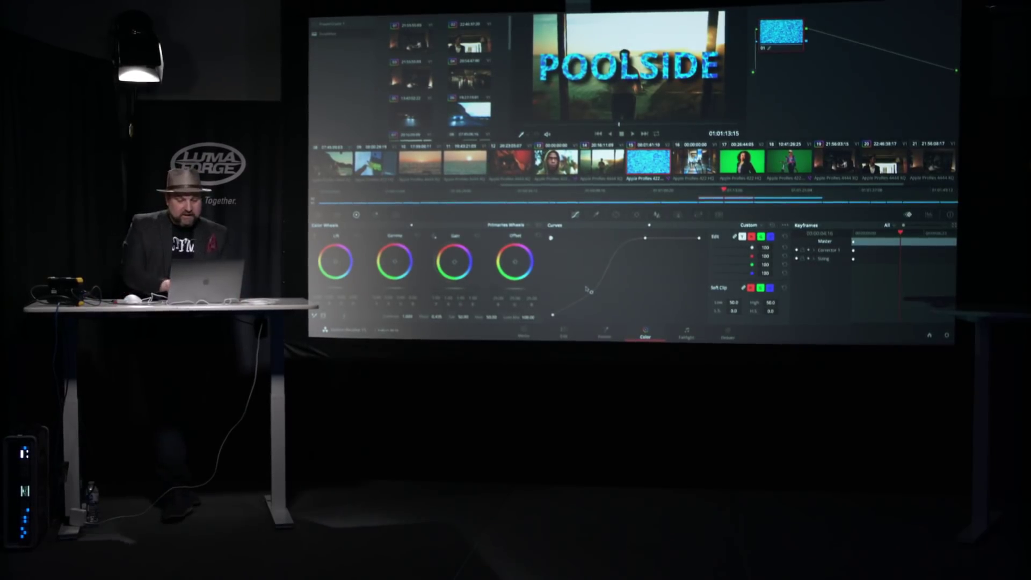
- Switch with Cmd+Tab to the PDF viewer showing the DaVinci Resolve 15 New Features Guide
key(super+Tab)
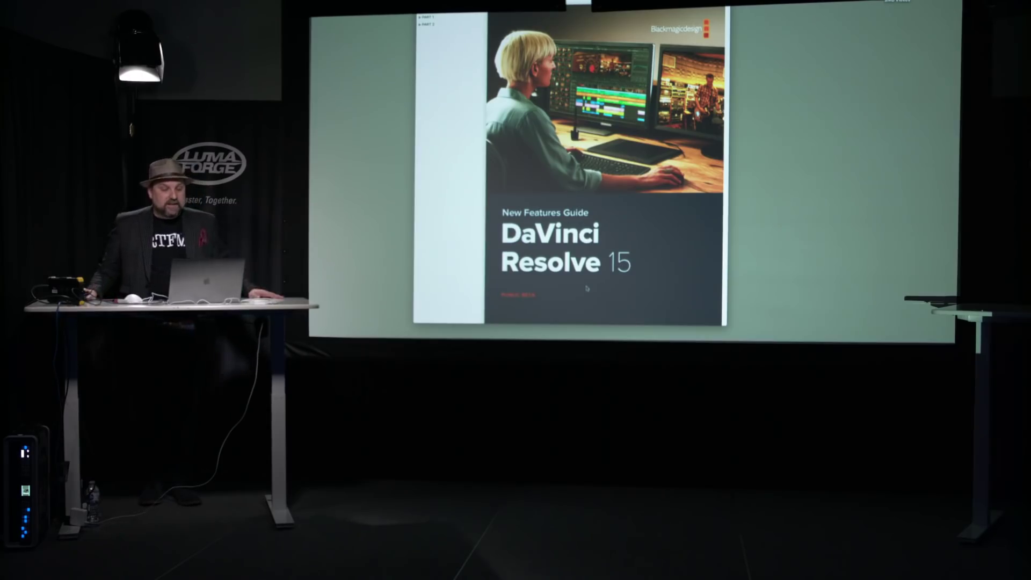